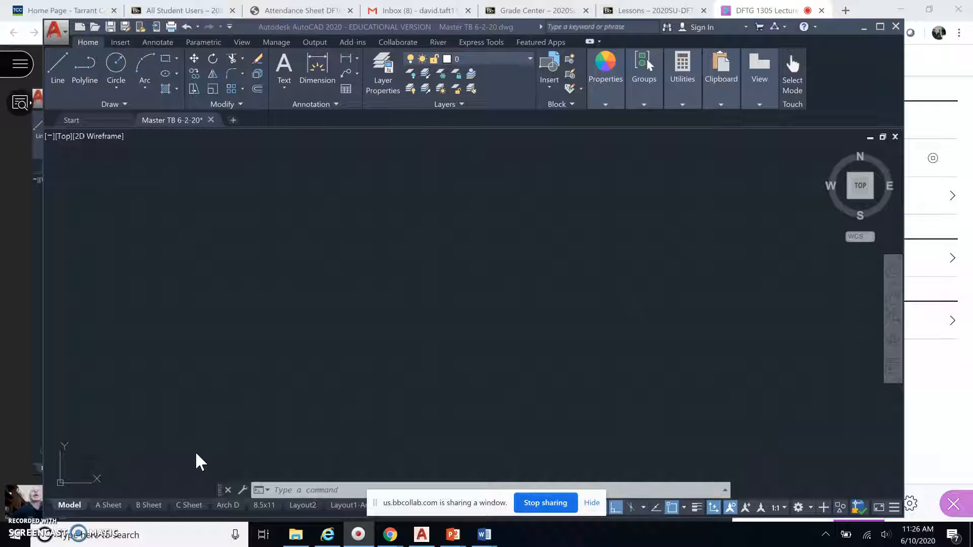
Step: Start a new blank drawing in addition to the open title-block drawing
click(358, 294)
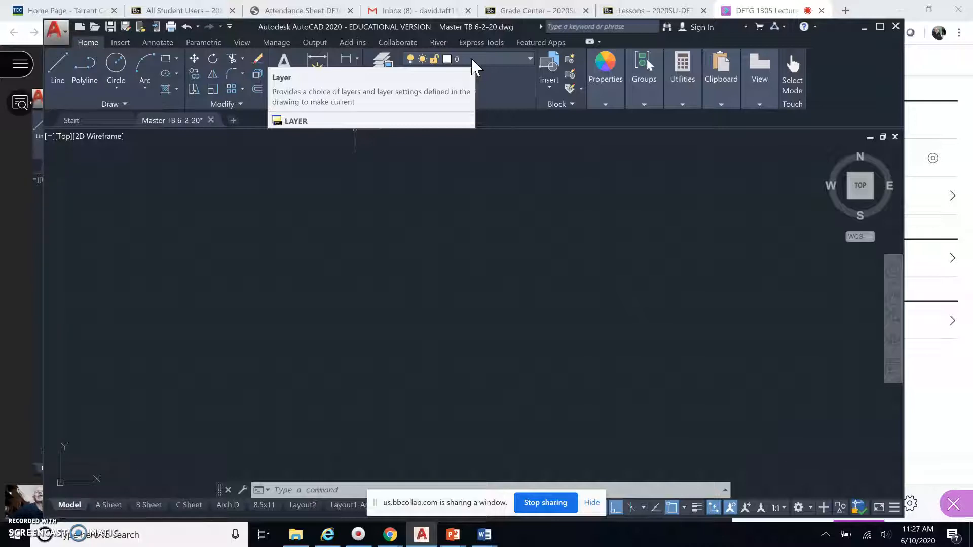
click(530, 59)
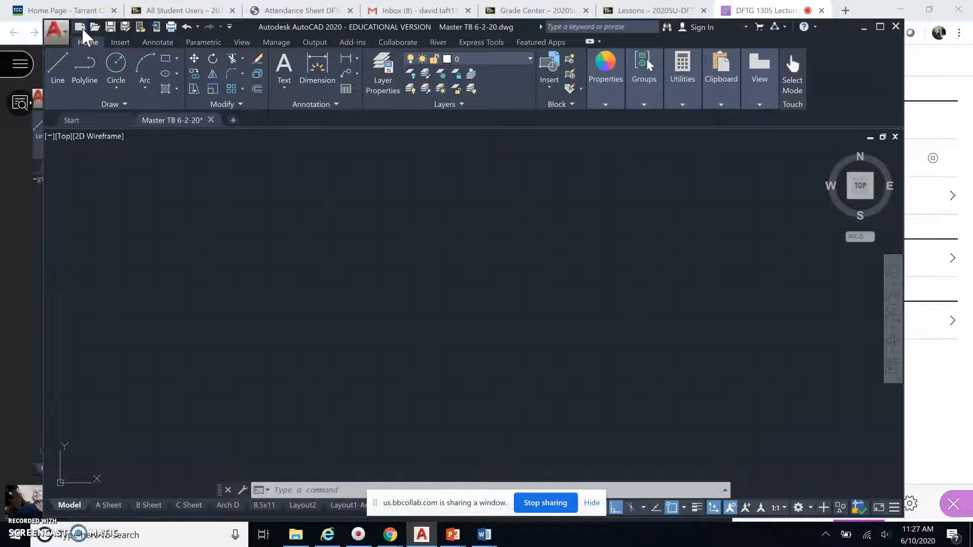
click(232, 120)
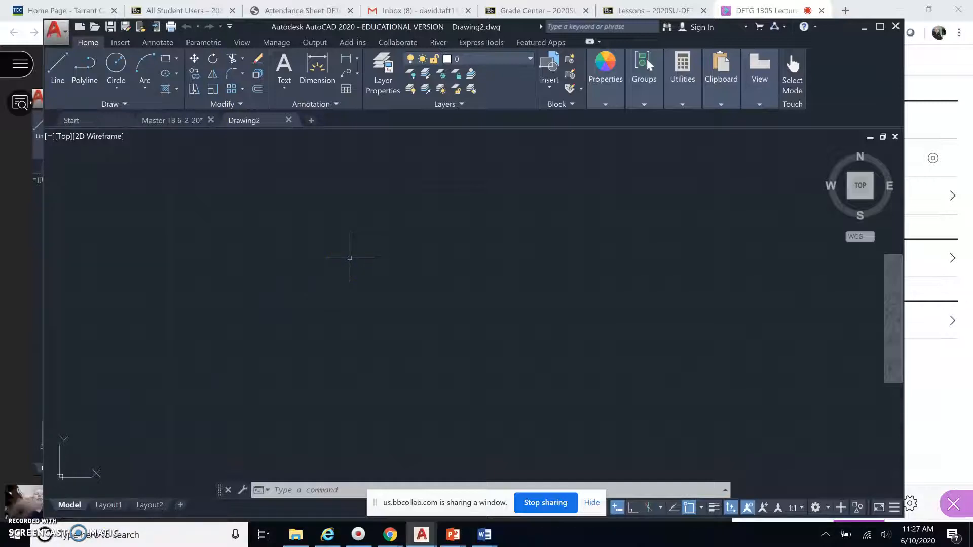
Step: Set the drawing units' decimal length precision to 0.00
text(UNI)
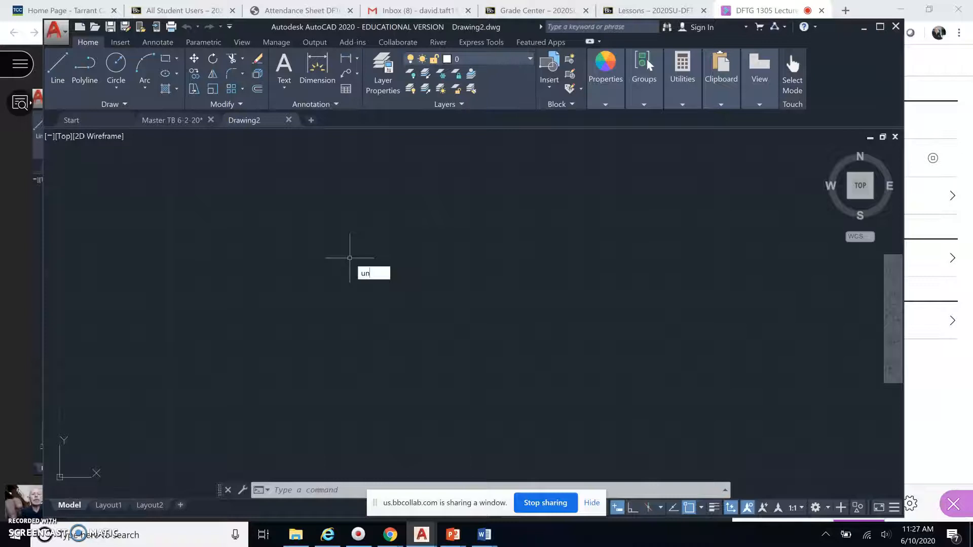
text(TS)
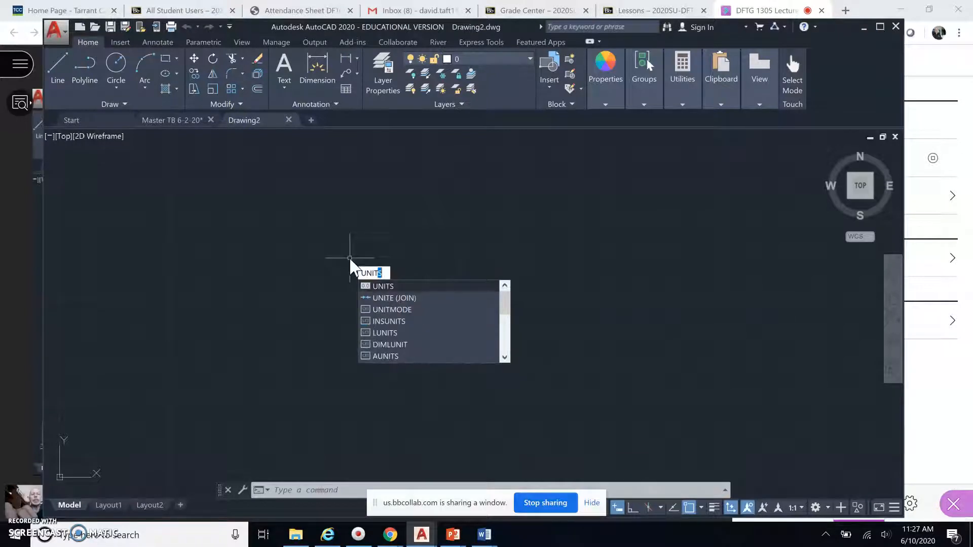
key(Return)
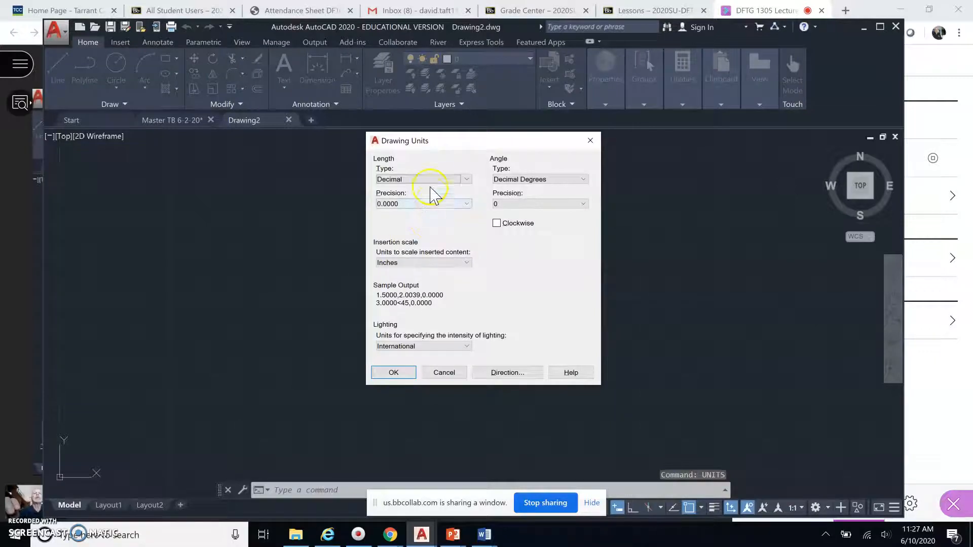
click(431, 203)
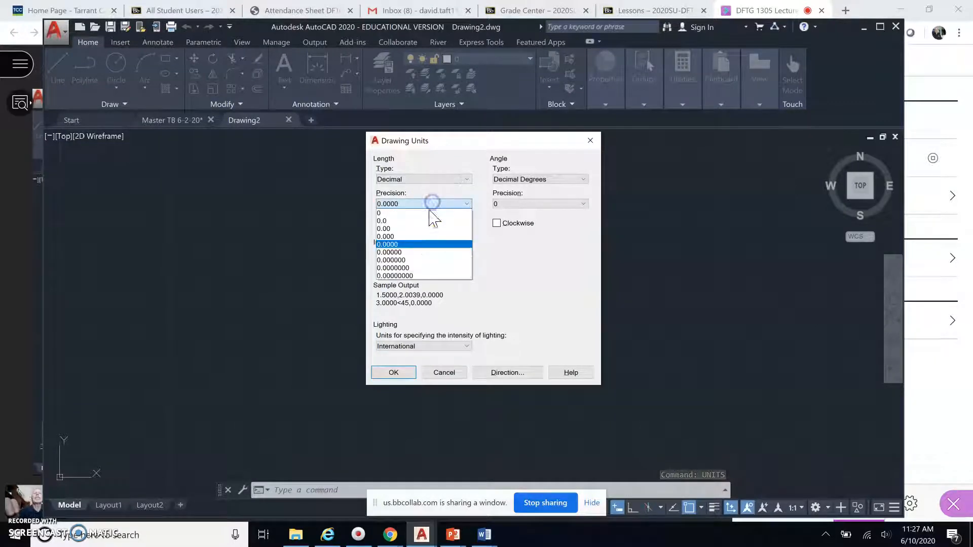
click(410, 229)
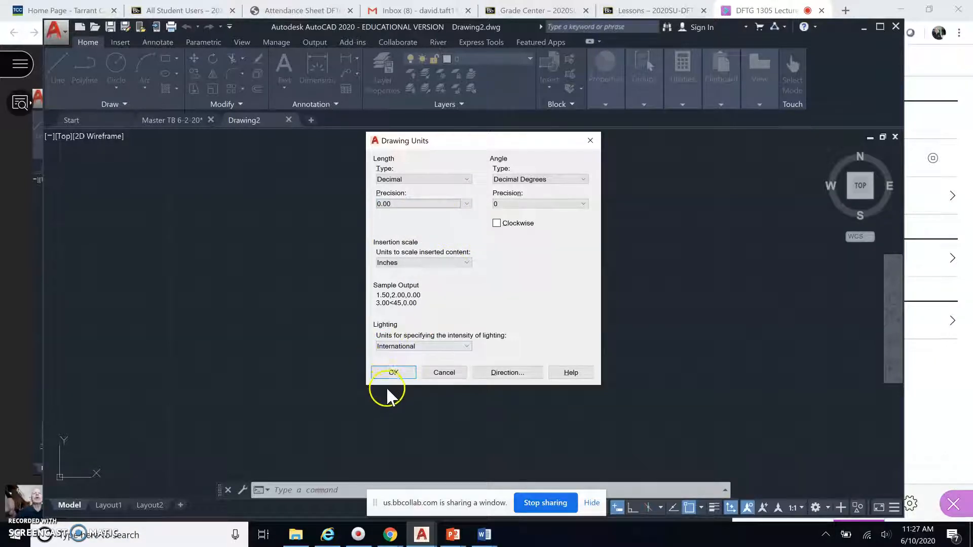
click(394, 373)
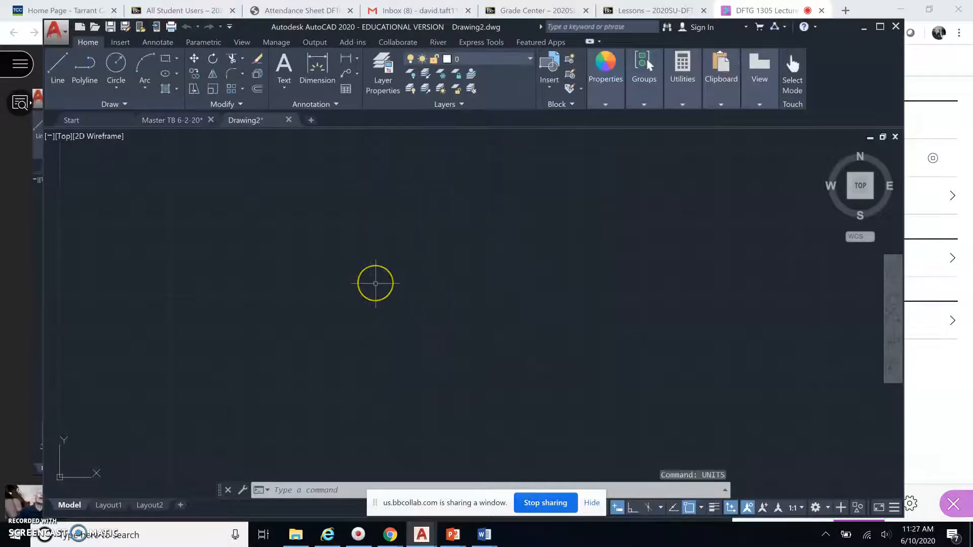
Step: Modify the Standard dimension style so that its arrow size is 0.25
text(D)
key(Return)
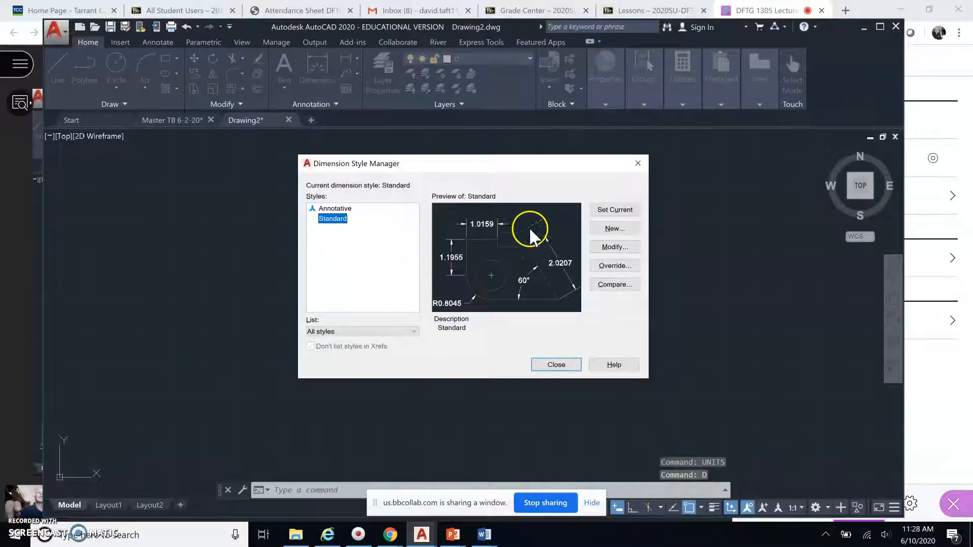
click(612, 248)
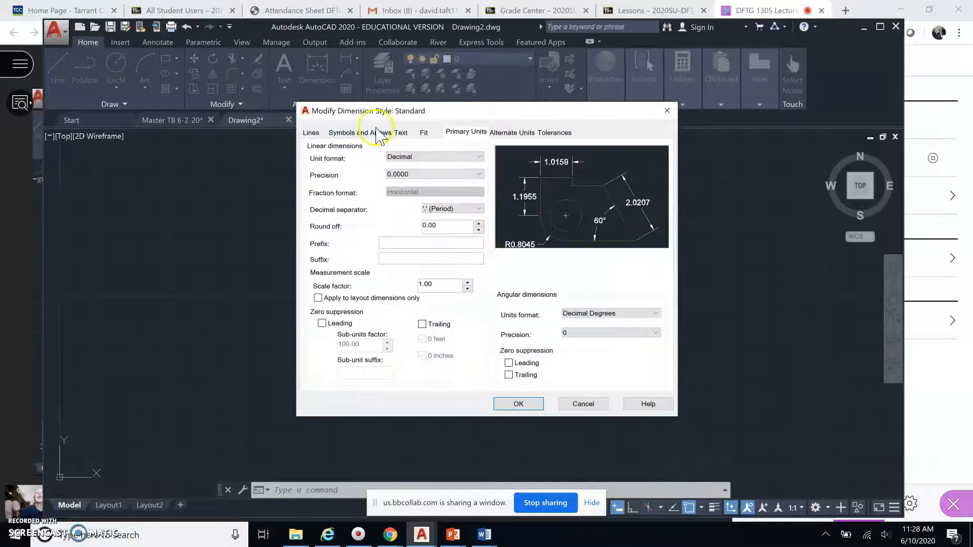
click(375, 134)
click(338, 253)
drag(338, 253, 289, 252)
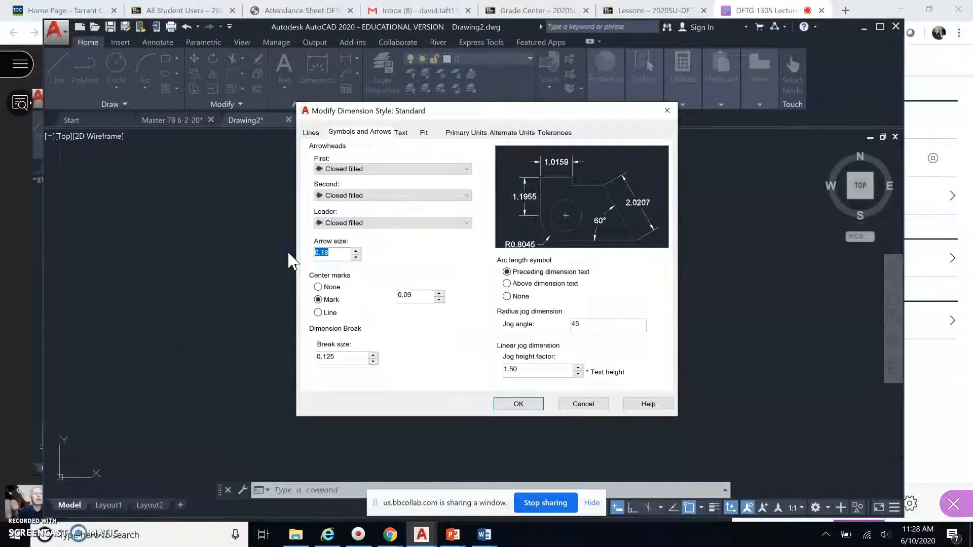
text(.)
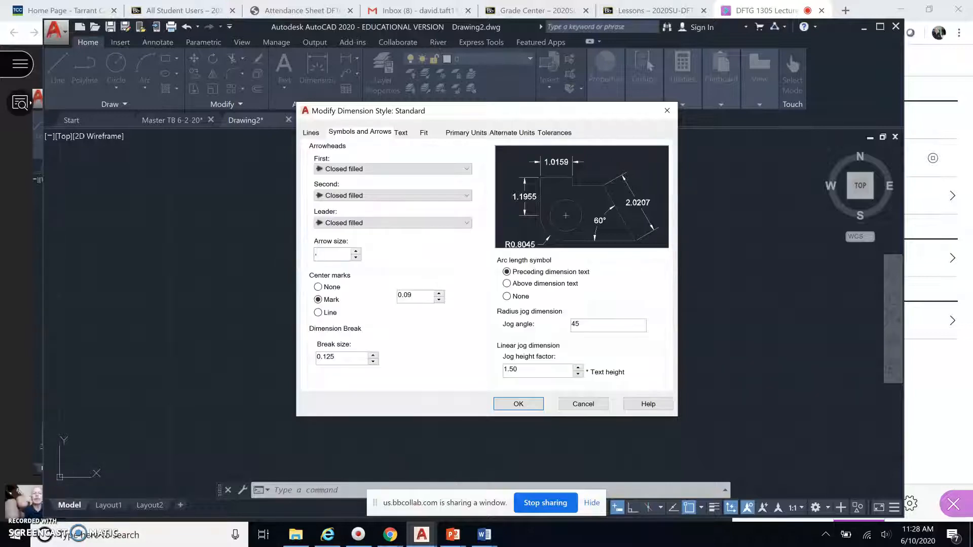
text(35)
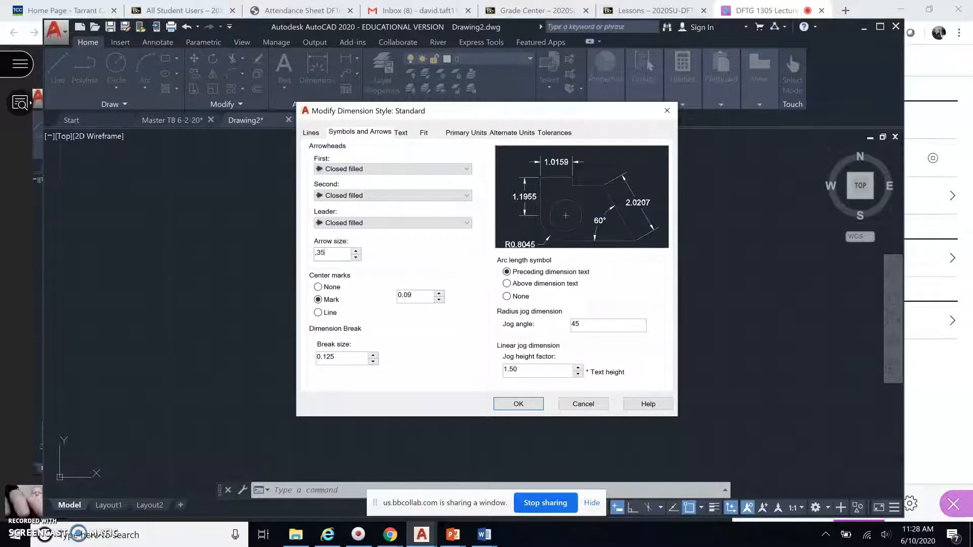
click(373, 254)
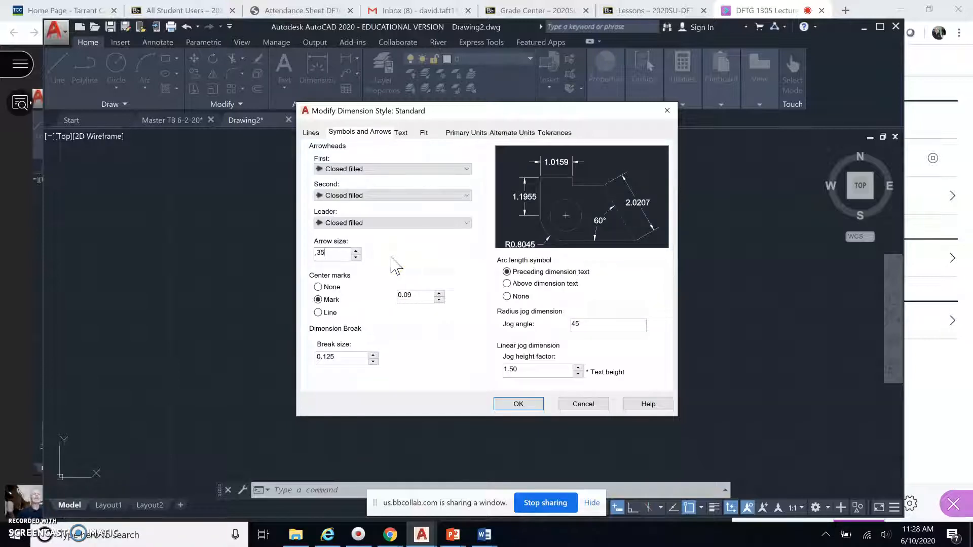
key(BackSpace)
key(BackSpace)
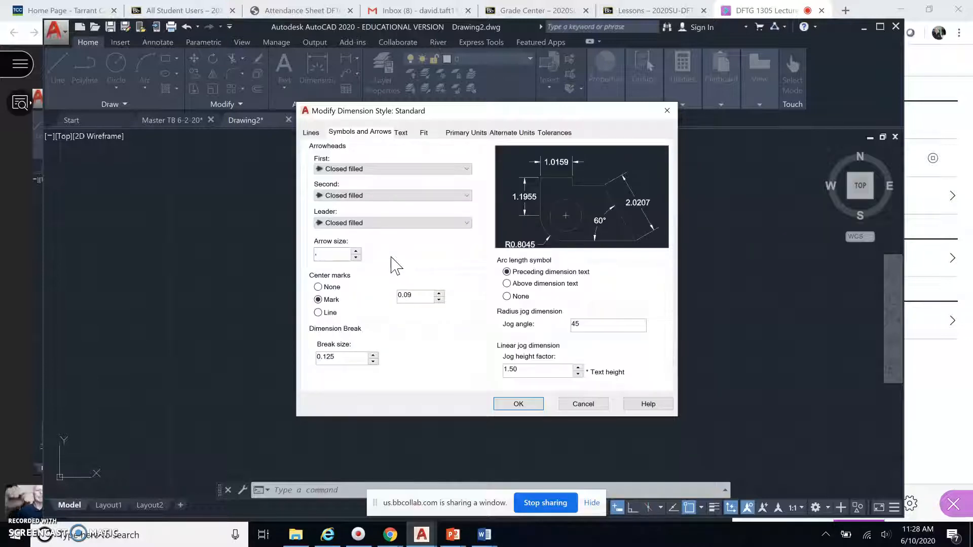
text(.25)
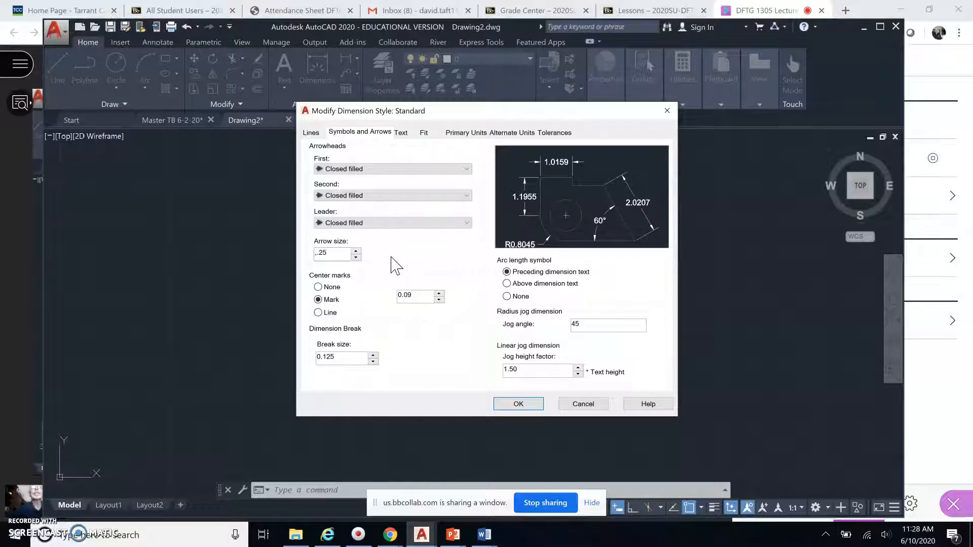
key(BackSpace)
key(BackSpace)
key(BackSpace)
key(BackSpace)
text(0.25)
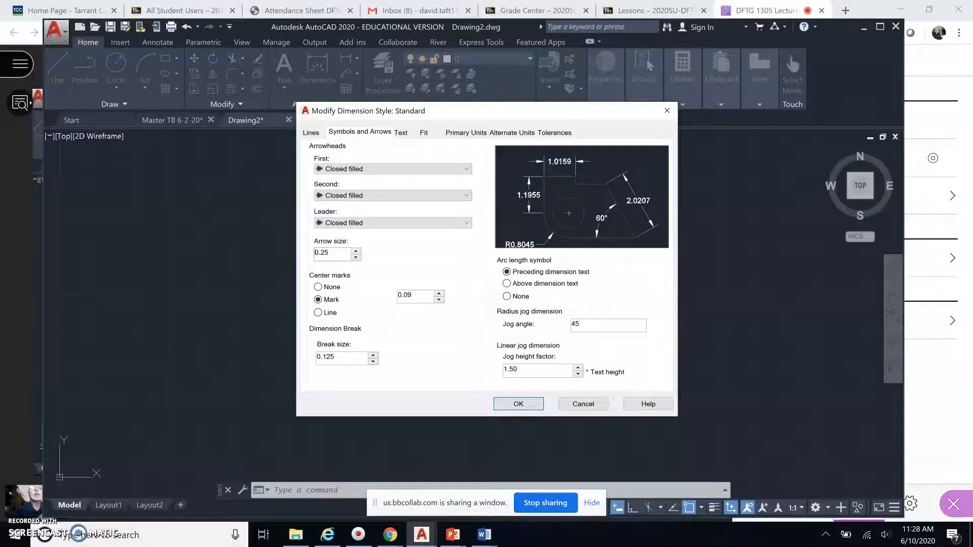
Step: Set the text height of the Standard dimension style to 0.25
click(400, 133)
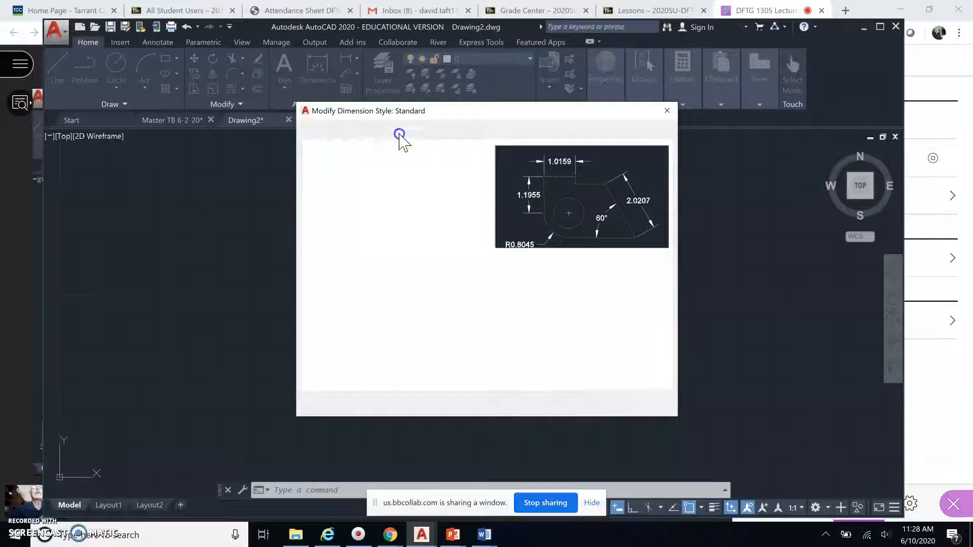
drag(451, 219, 424, 219)
text(.25)
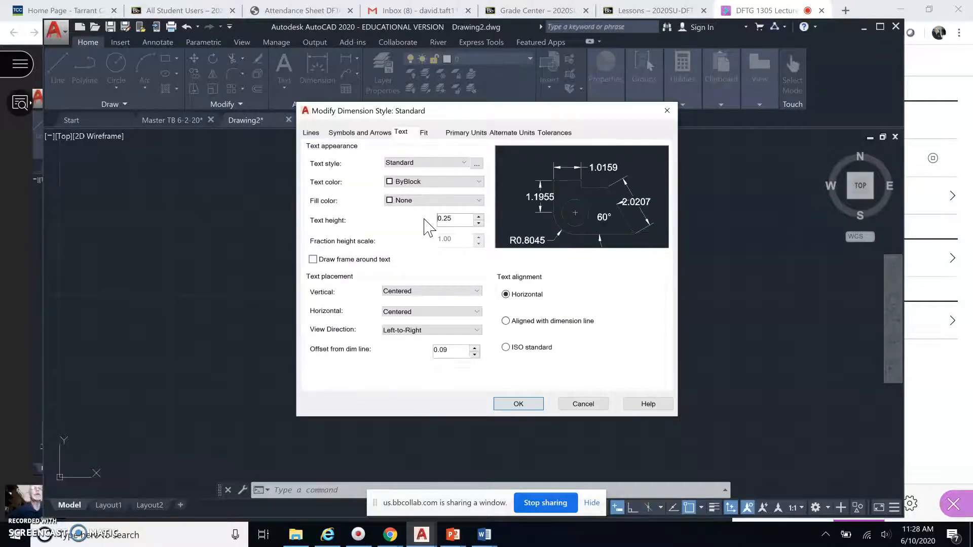
click(421, 175)
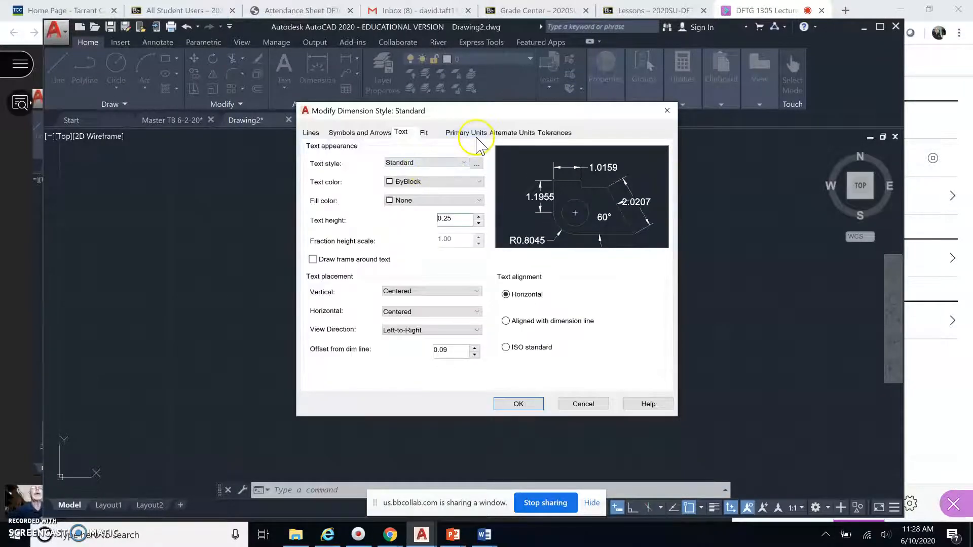
Step: Set the Standard dimension style's linear precision to 0.00 in its primary units and save the style
click(475, 134)
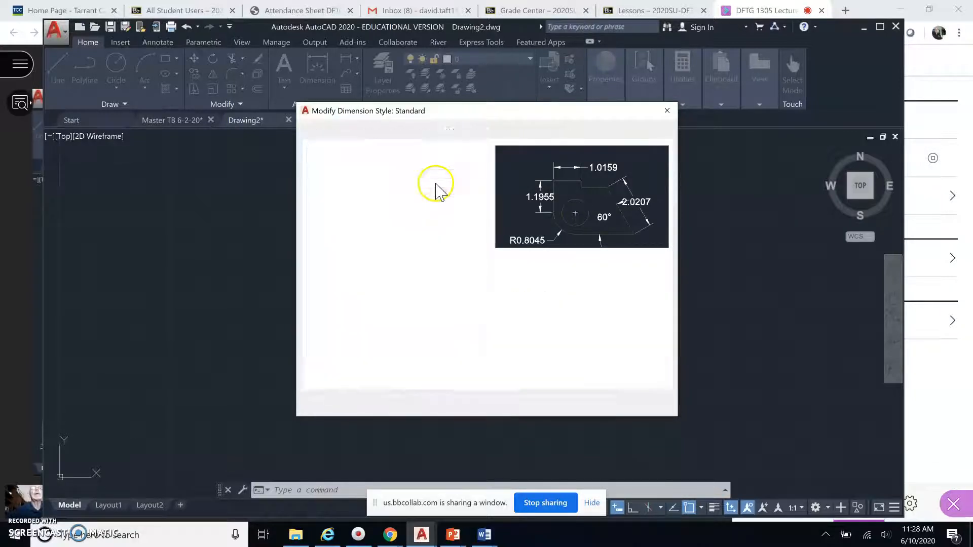
click(439, 175)
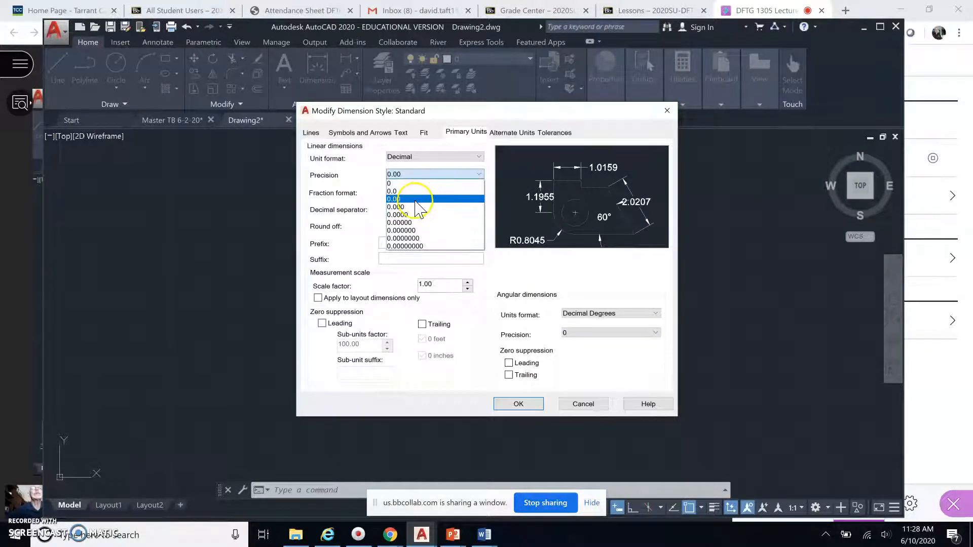
click(414, 200)
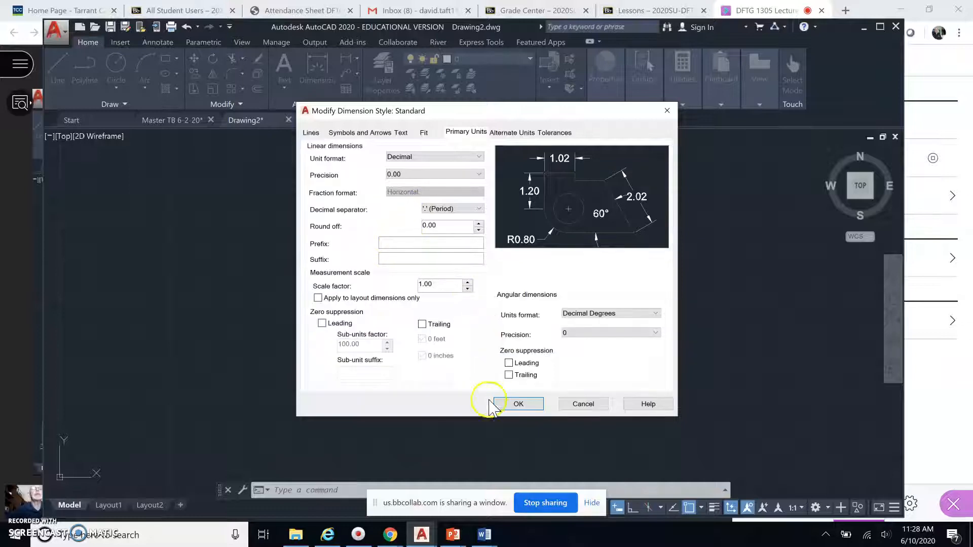
click(518, 404)
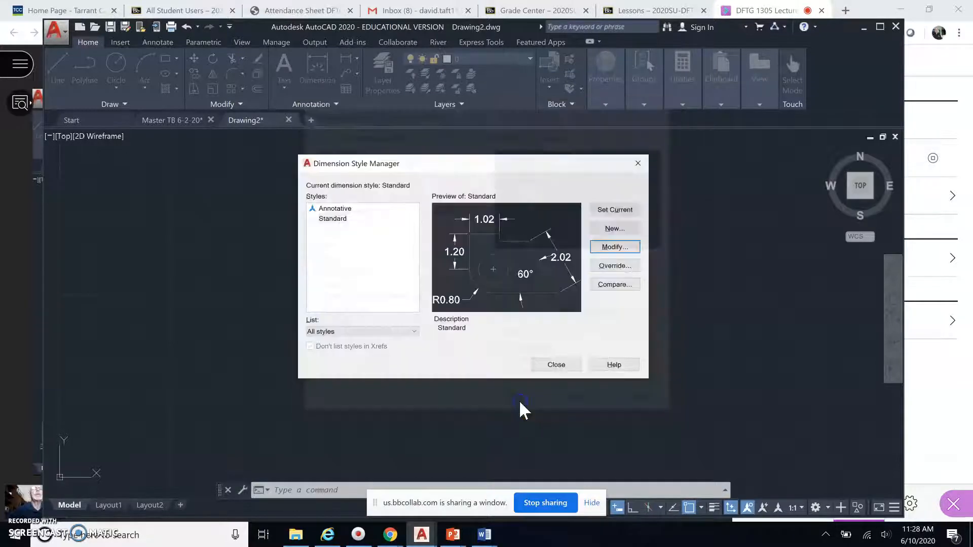
click(557, 365)
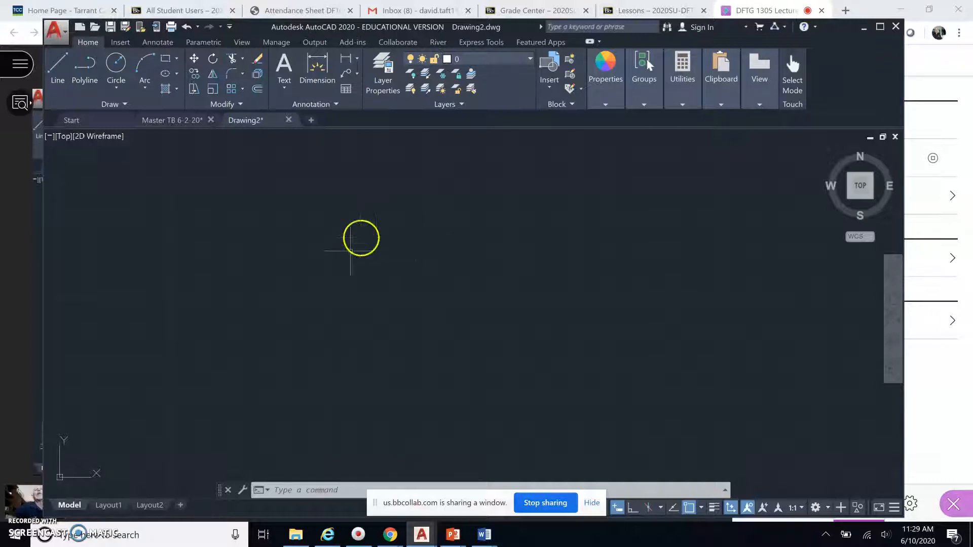
Step: Draw a horizontal line about 26 units long, a short steep line down from its right end, and a sloping line back to the horizontal one
click(59, 68)
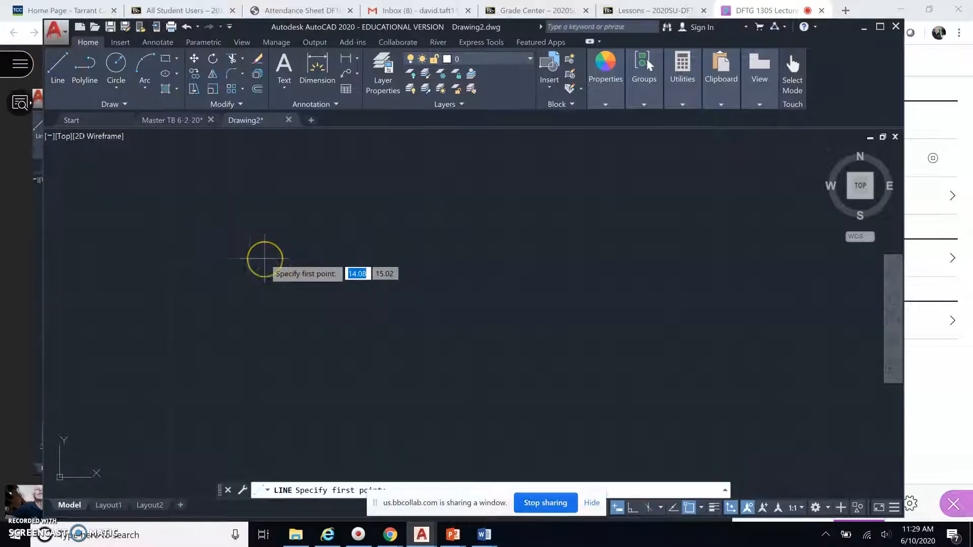
click(264, 258)
click(639, 258)
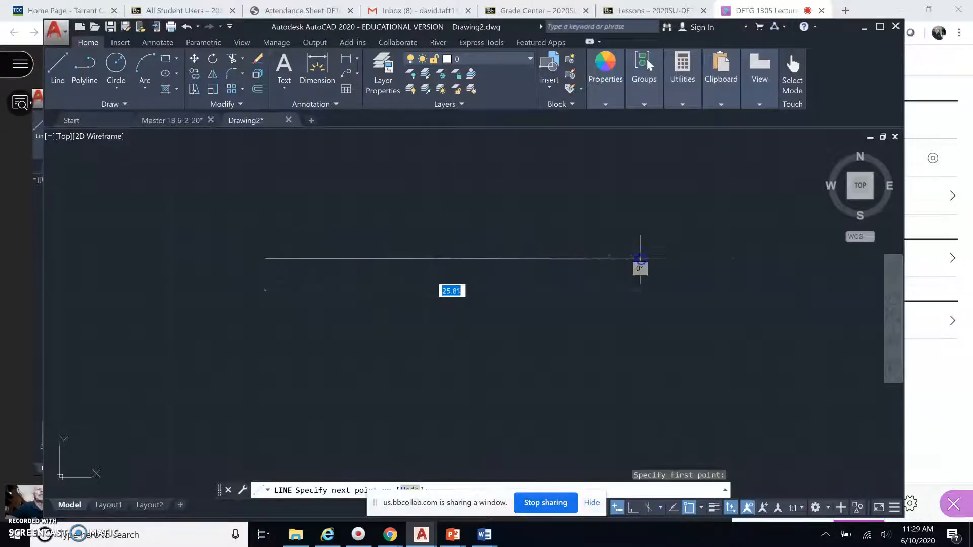
click(630, 357)
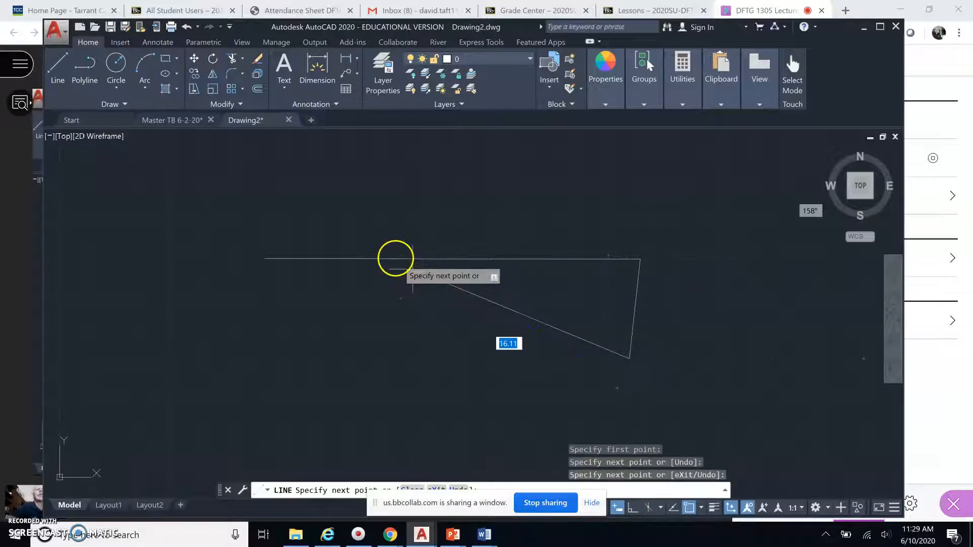
click(393, 259)
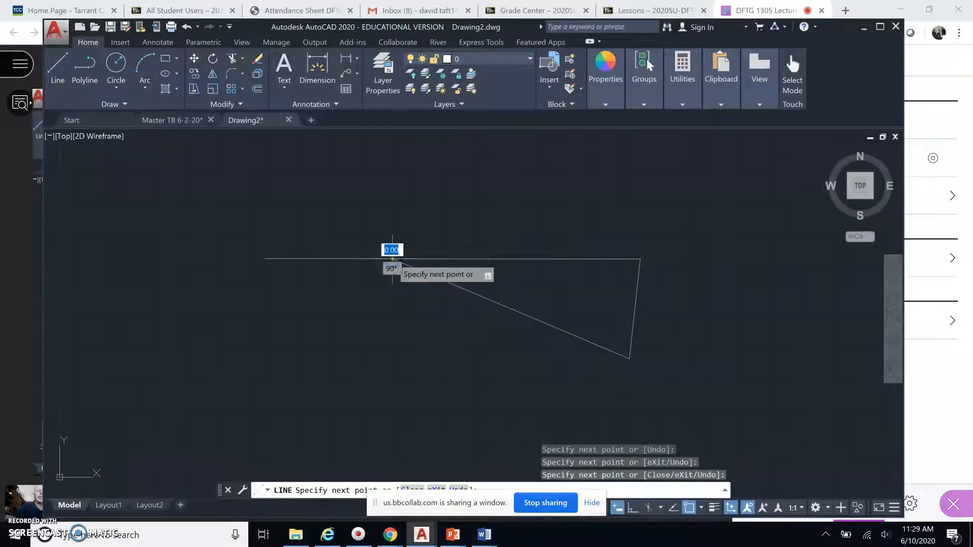
key(Return)
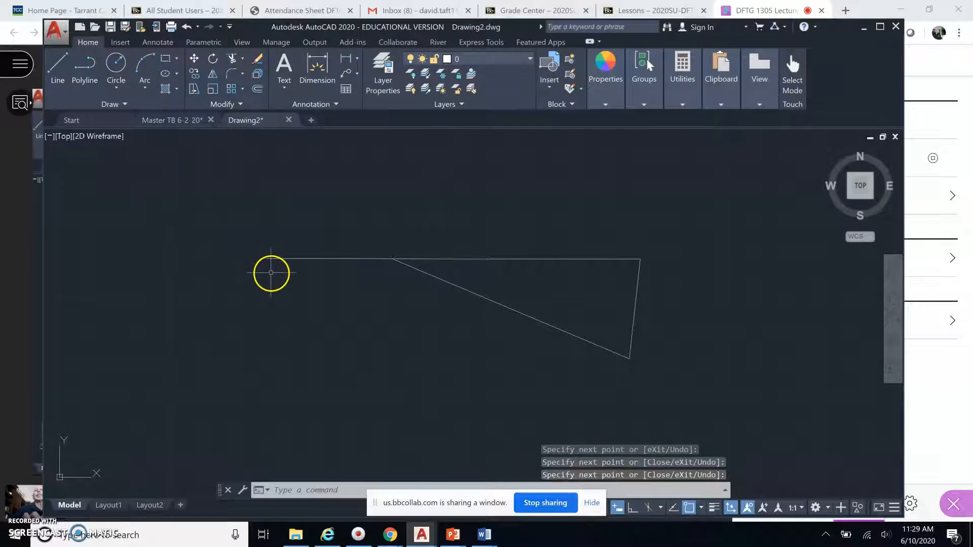
click(271, 273)
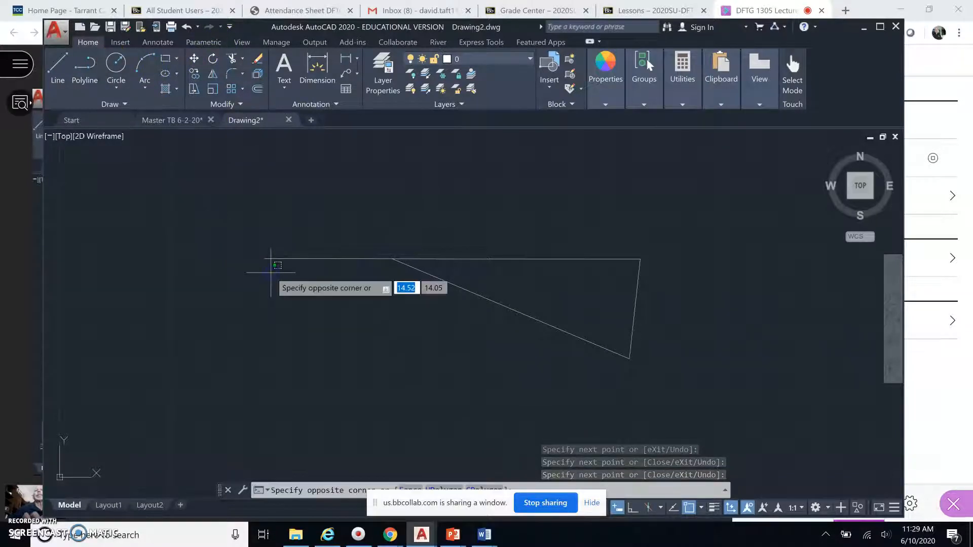
click(279, 336)
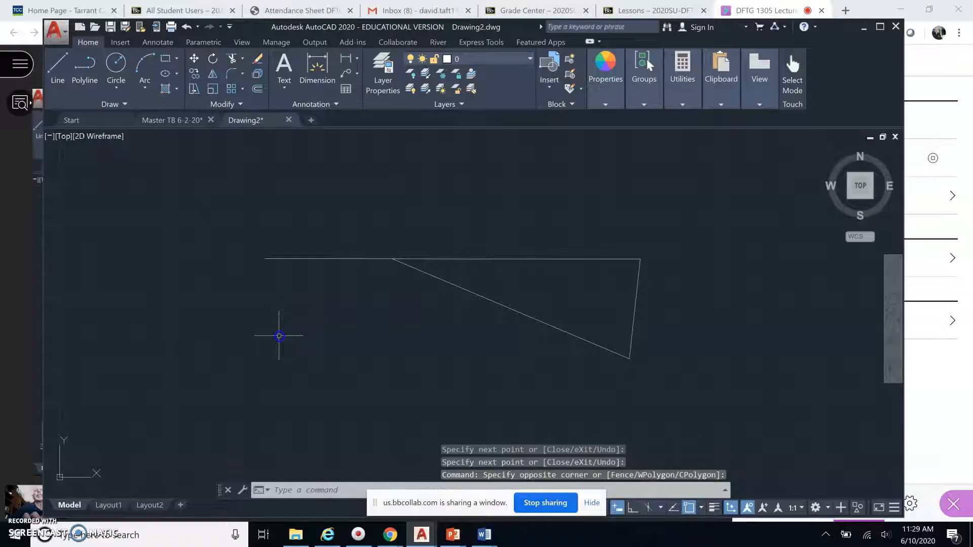
Step: Draw a circle centred on the free left end of the horizontal line
click(119, 63)
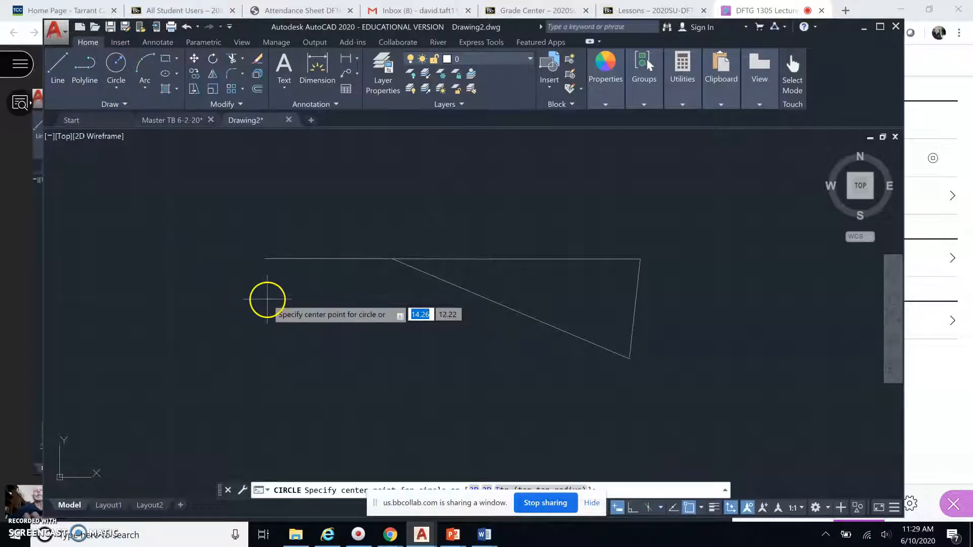
click(264, 259)
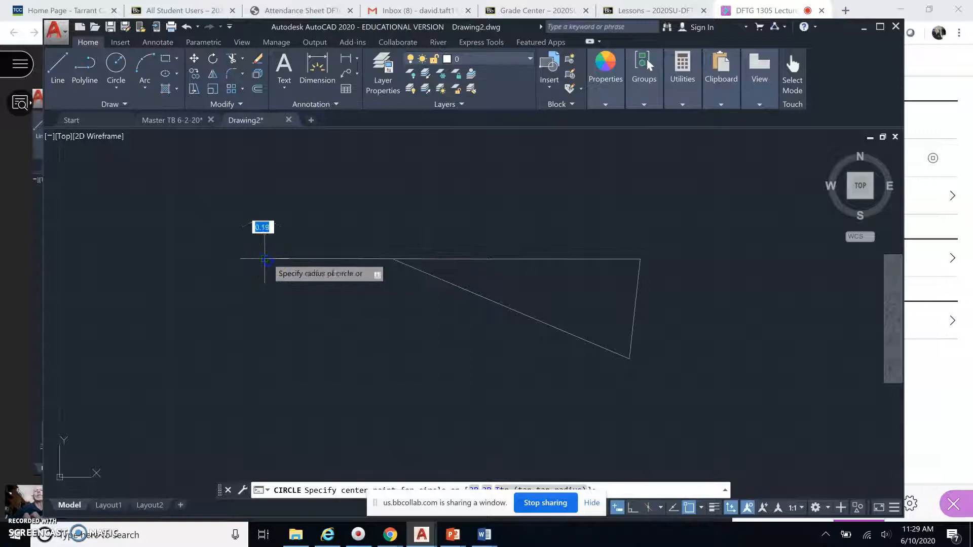
click(261, 308)
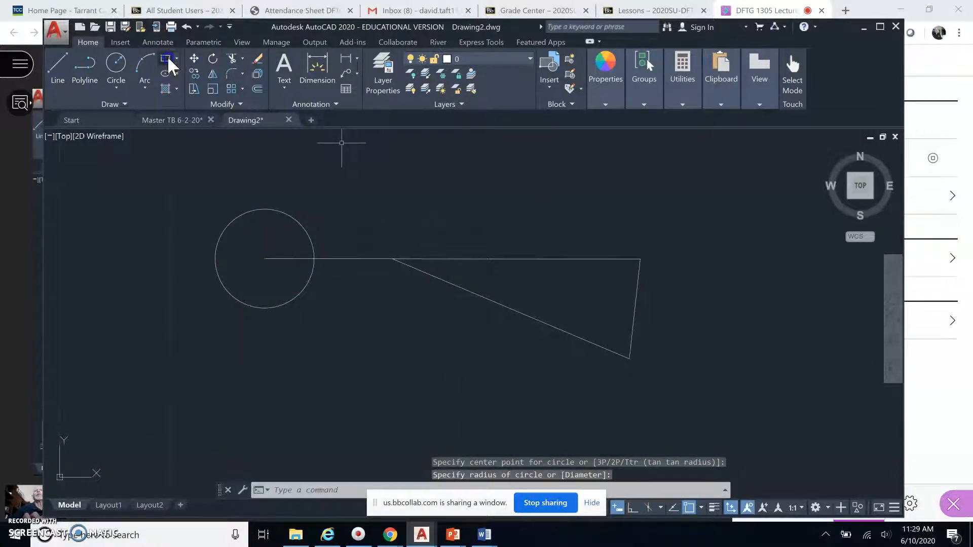
Step: Draw a wide rectangle above the triangle and a smaller upright rectangle to its left
click(526, 171)
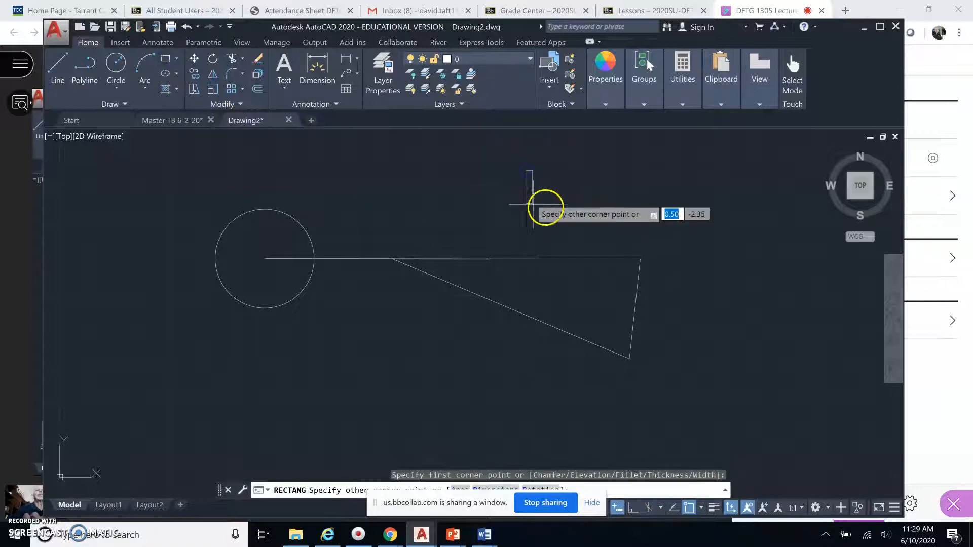
click(613, 210)
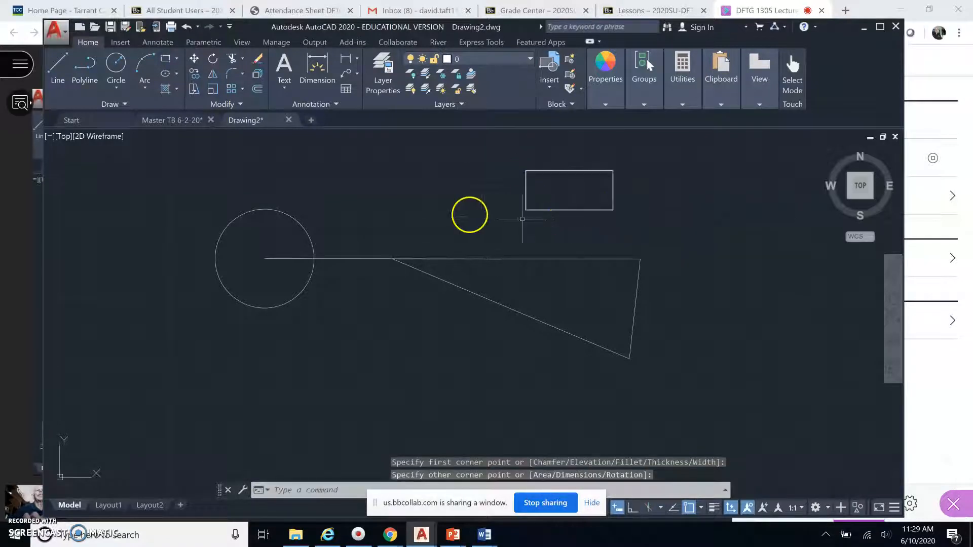
key(Return)
click(396, 186)
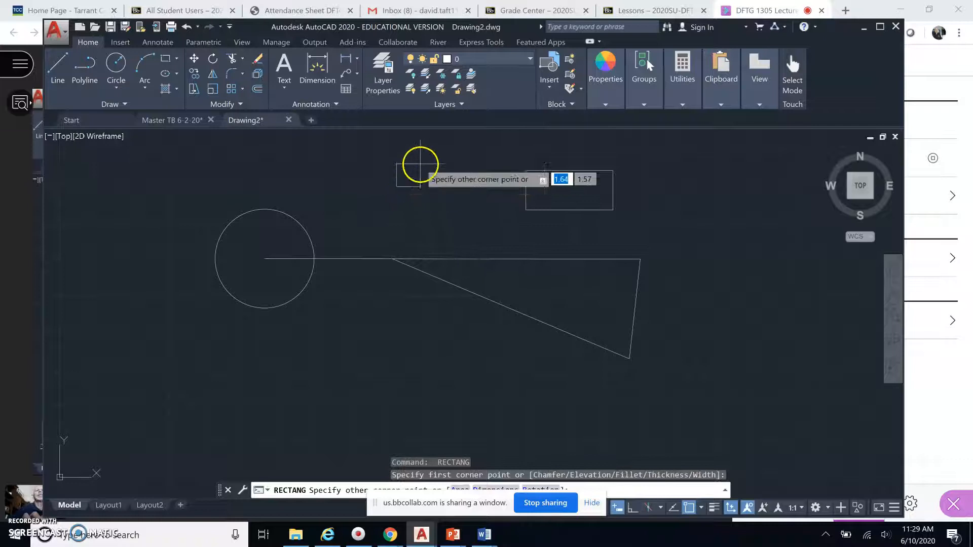
click(416, 149)
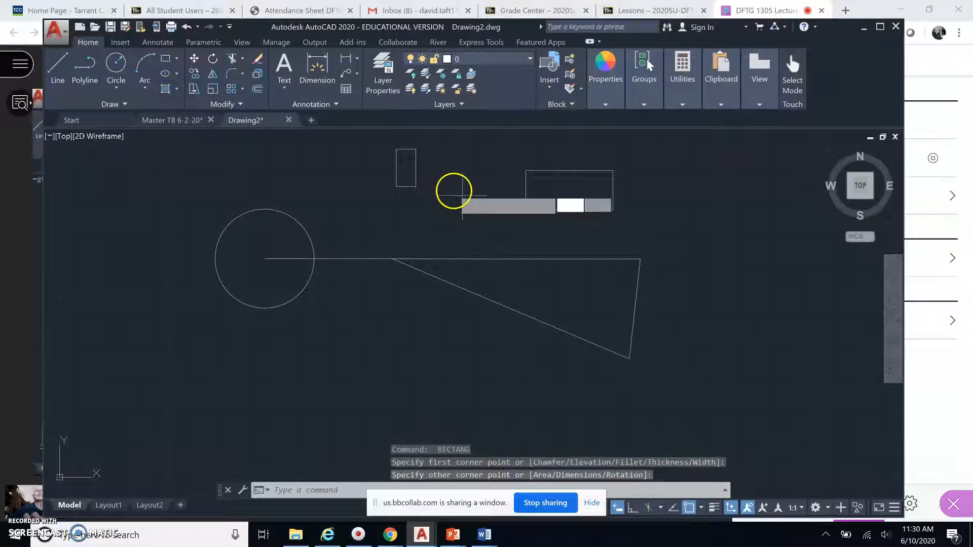
Step: Fill the small upright rectangle with a diagonal line hatch at scale 1.00 and angle 0
click(408, 168)
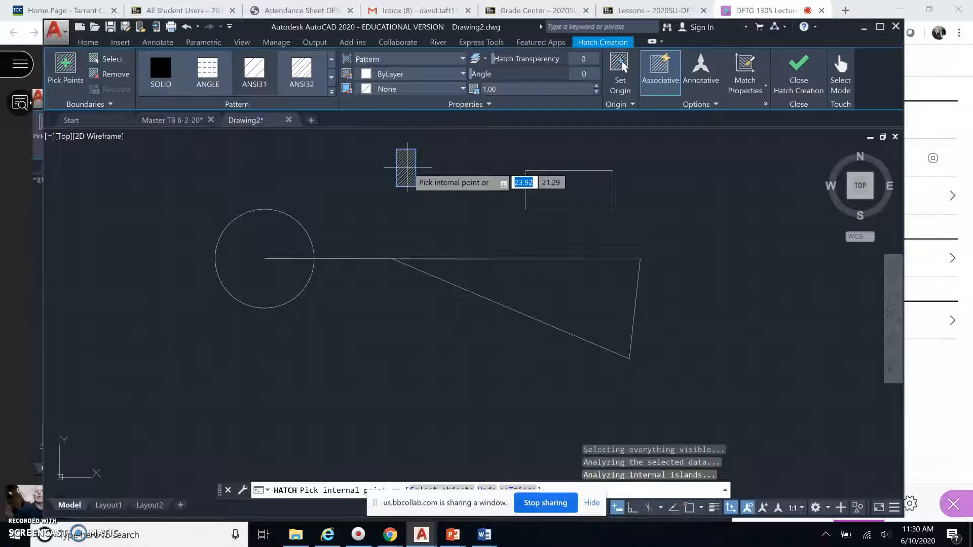
key(Escape)
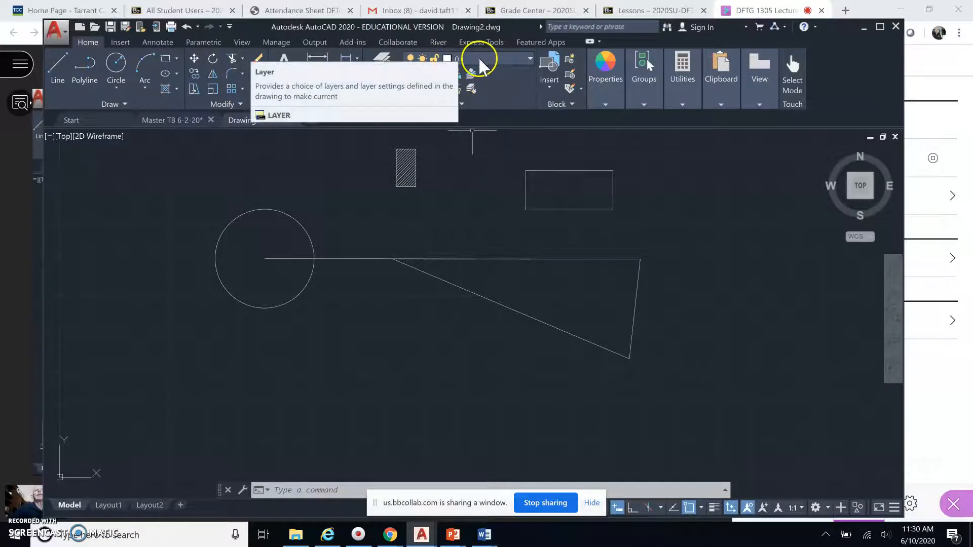
Step: Review the drawing's layer list and the state and colour settings of layer 0
click(511, 58)
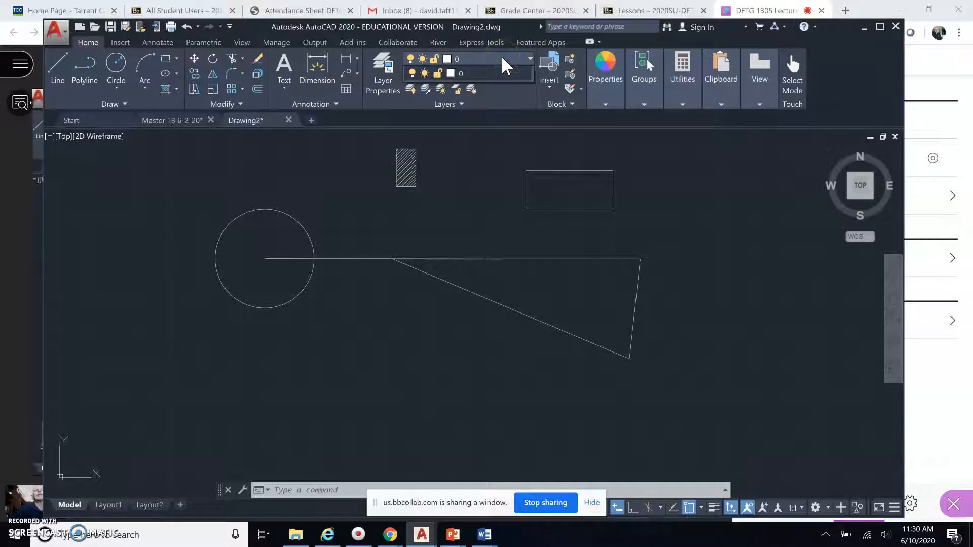
click(447, 59)
click(427, 58)
click(419, 60)
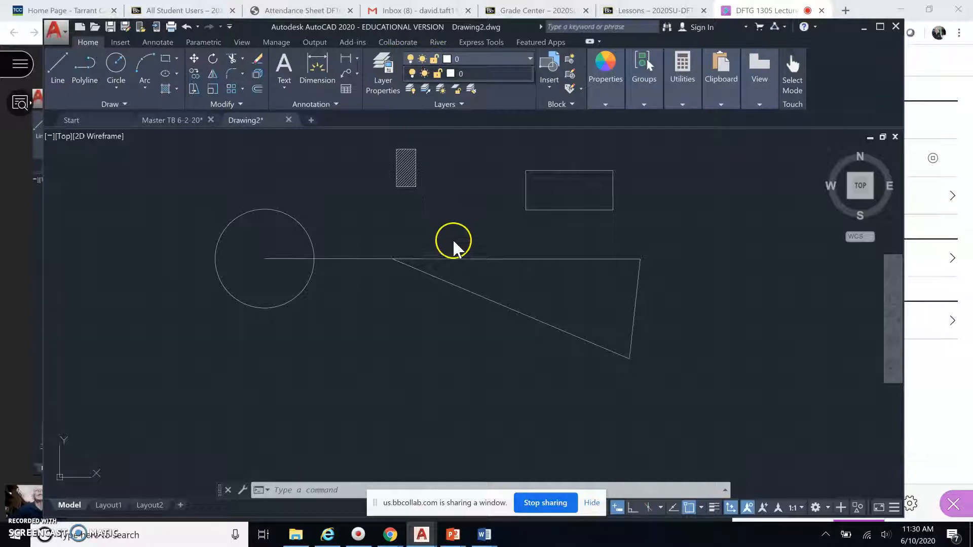
click(462, 312)
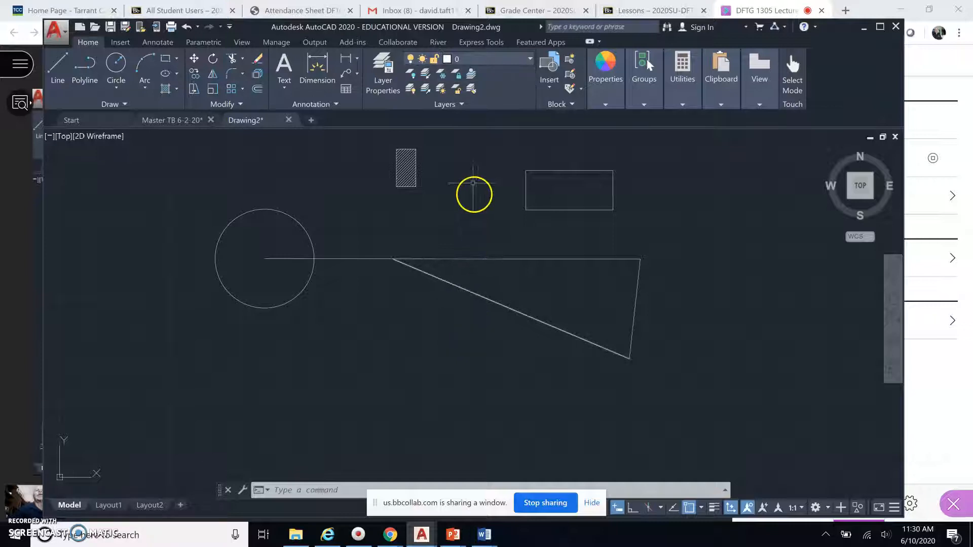
click(478, 62)
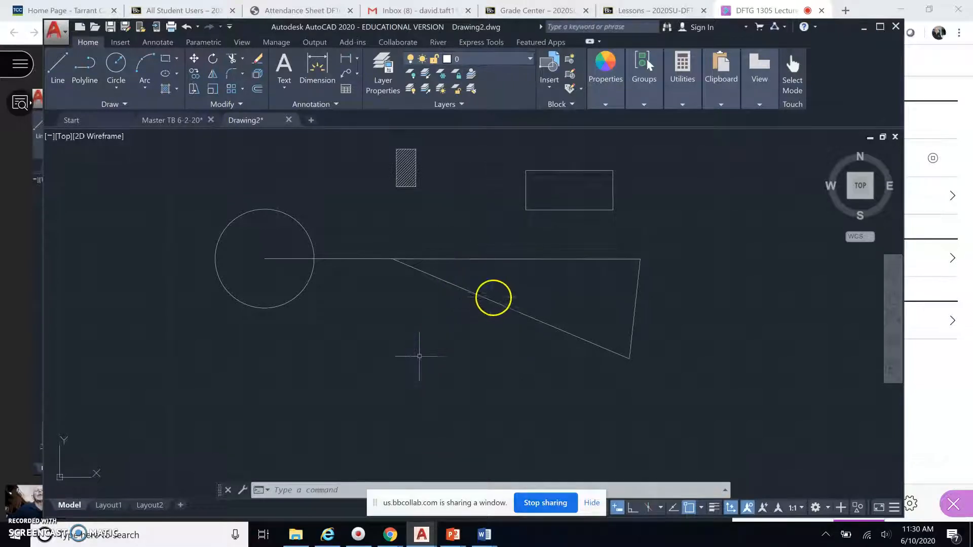
click(571, 291)
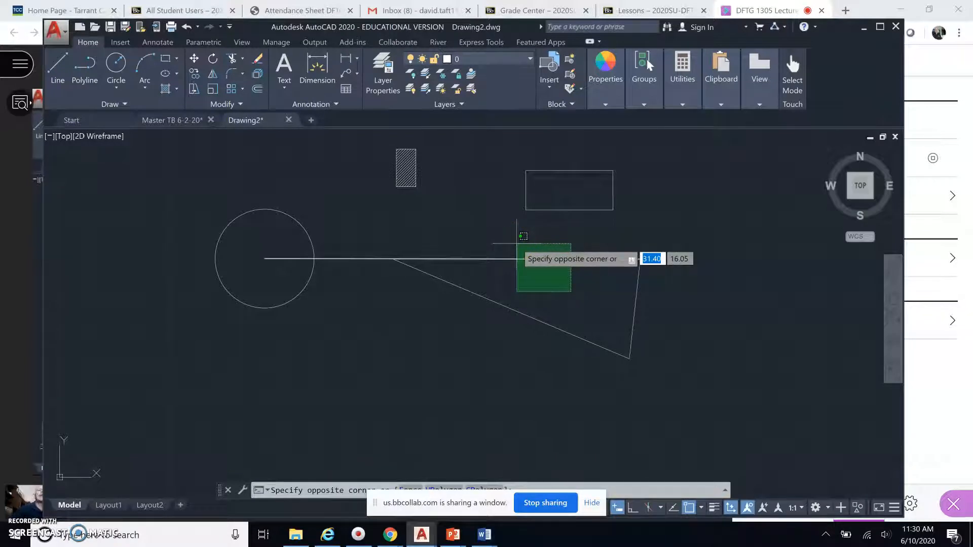
key(Escape)
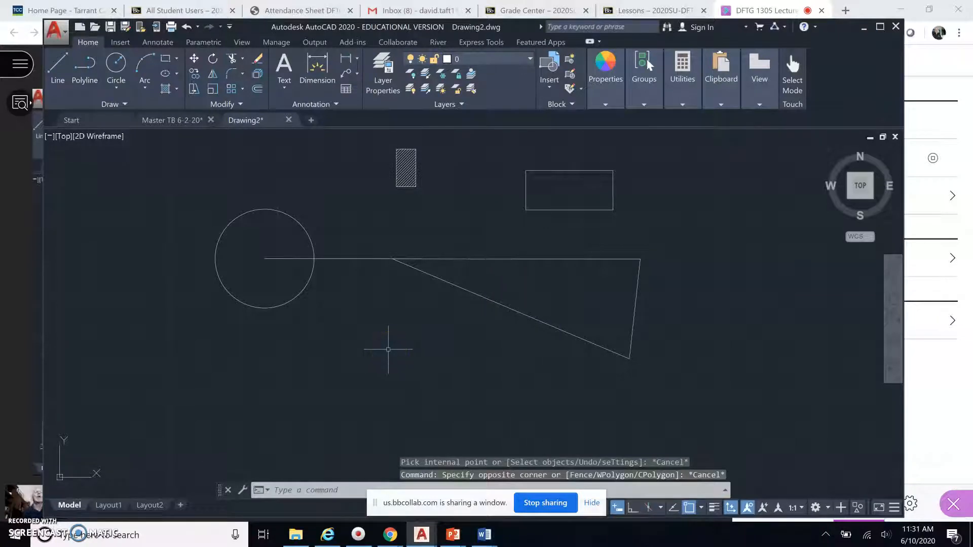
Step: Create the single-line text "TEXT" inside the triangle, entering .125 for the start point and accepting the 0.20 height
middle_drag(470, 333, 465, 372)
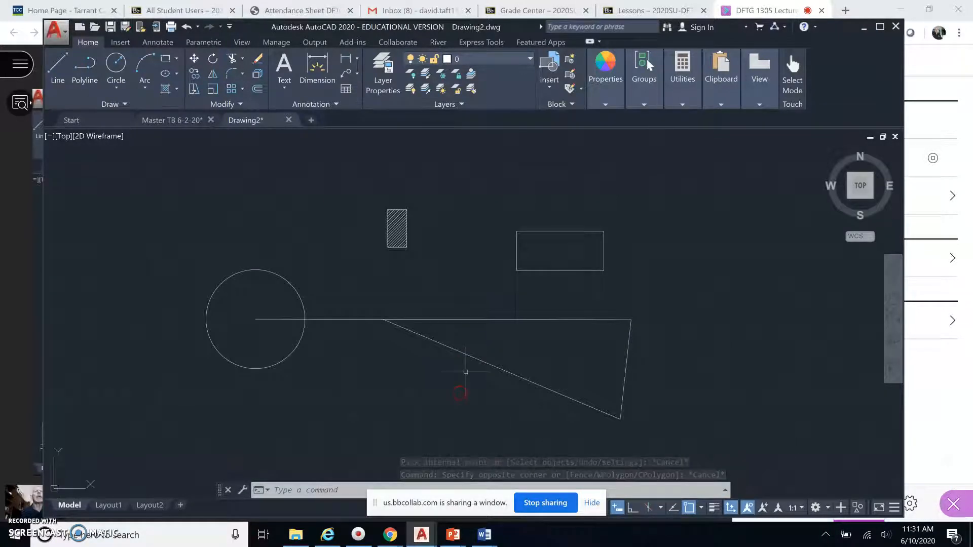
scroll(414, 298, up, 2)
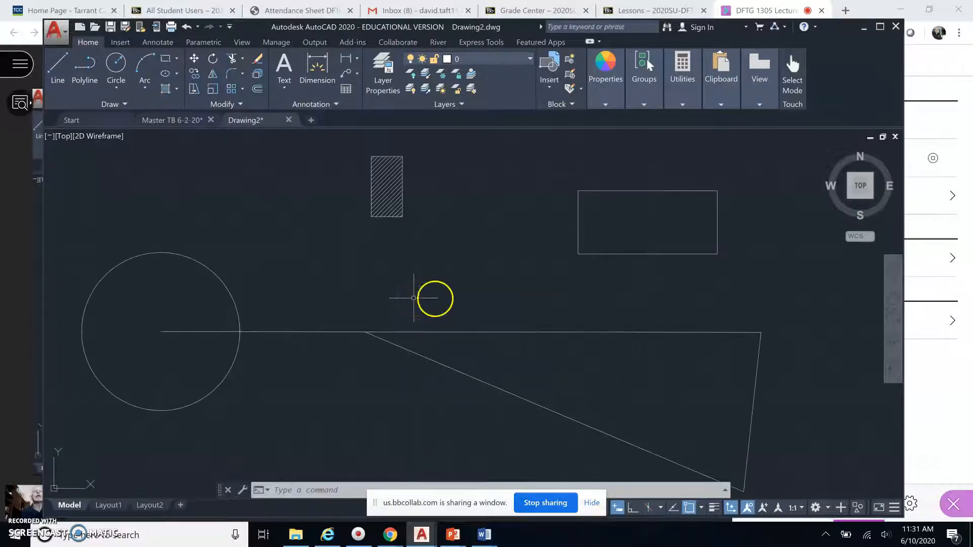
middle_drag(478, 298, 515, 282)
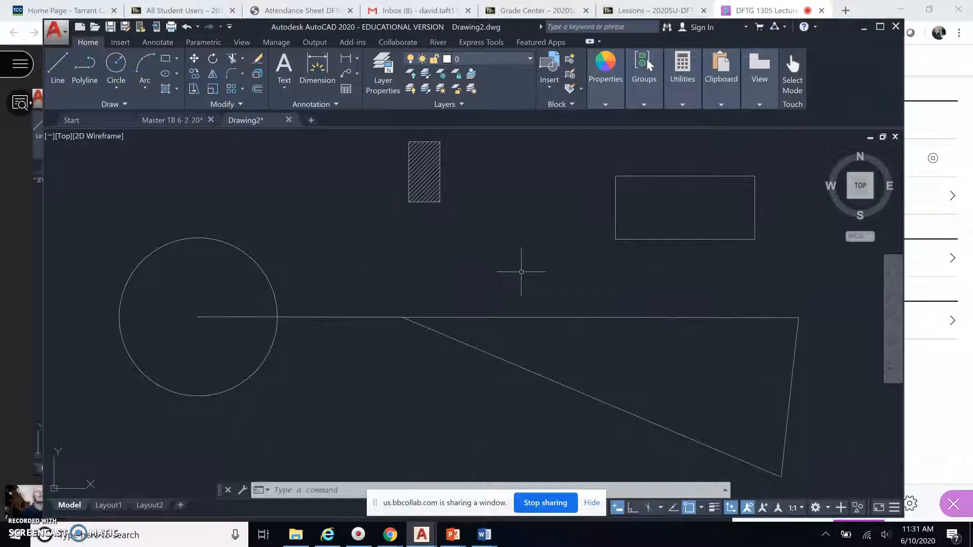
text(text)
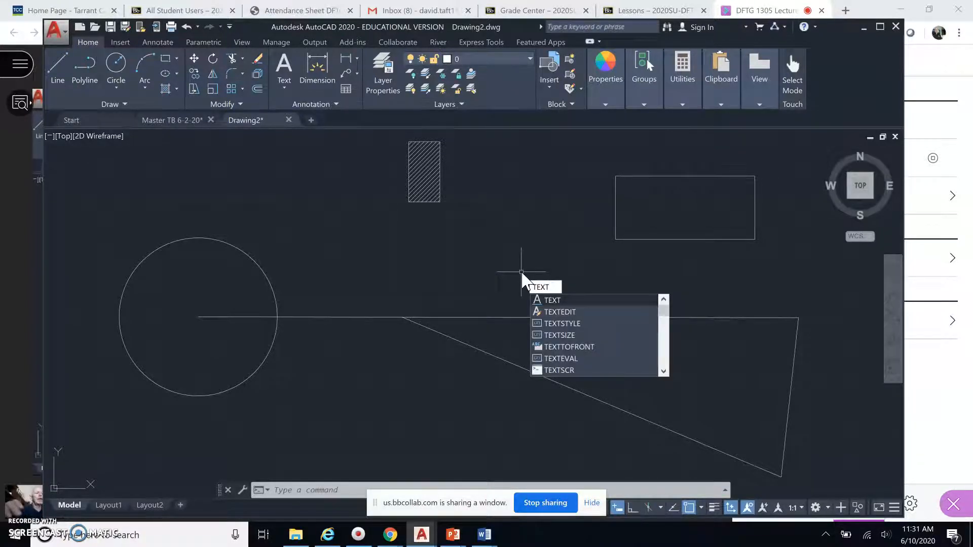
key(Return)
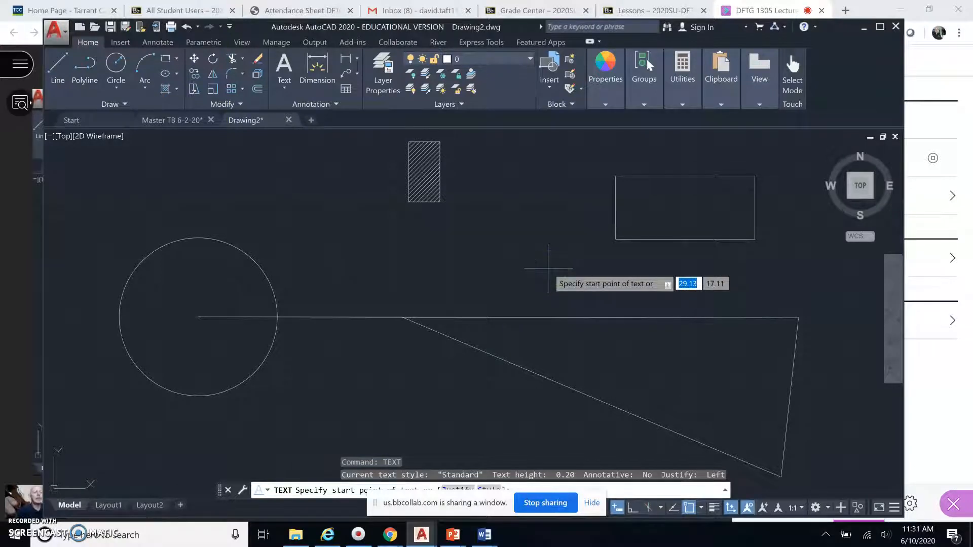
text(.)
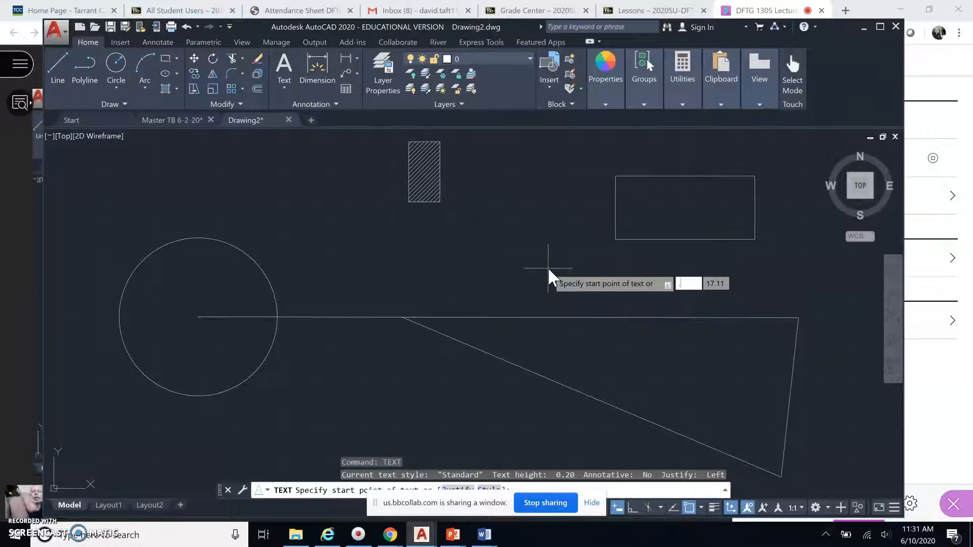
text(125)
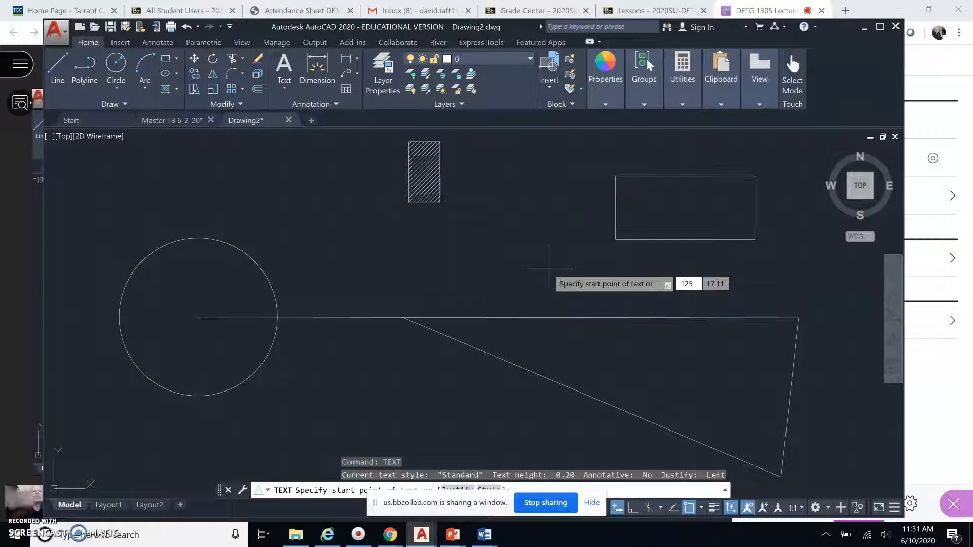
key(Return)
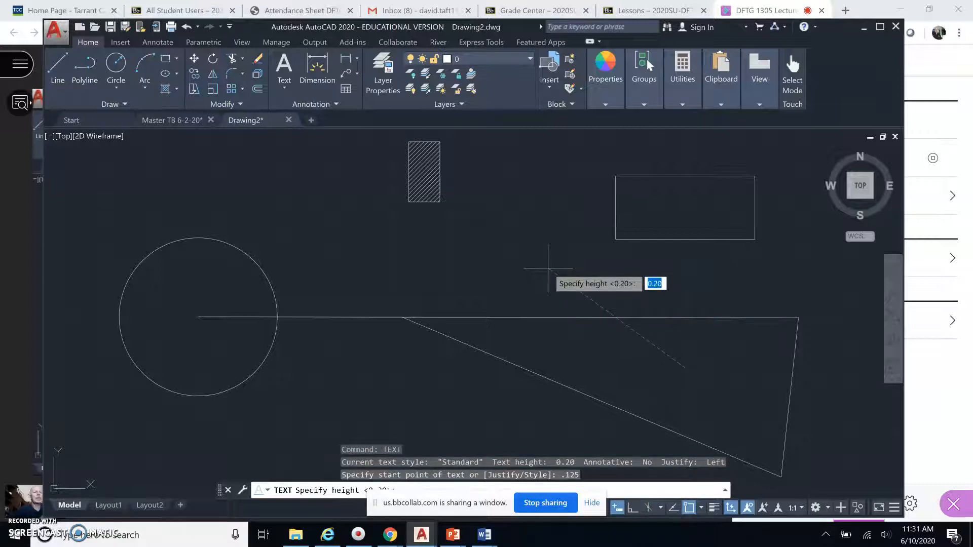
key(Return)
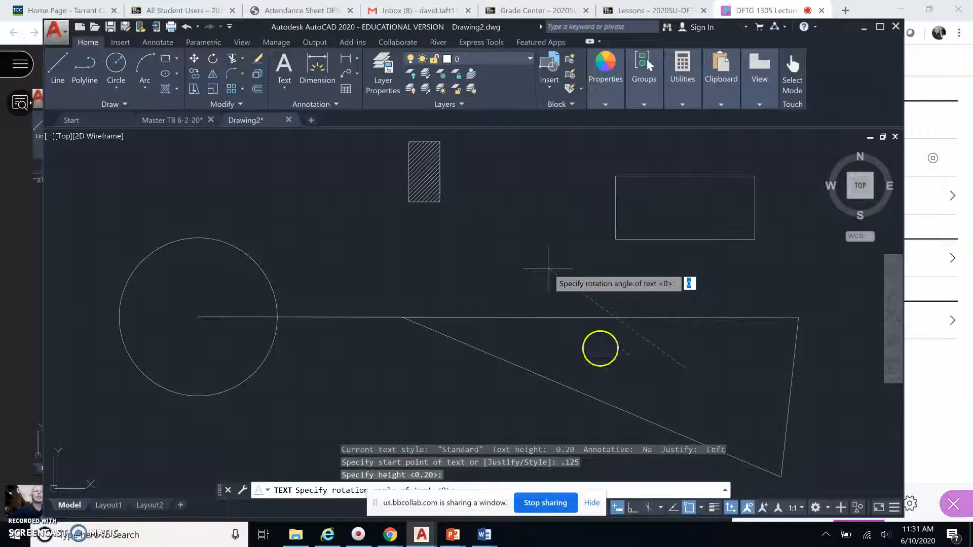
key(Return)
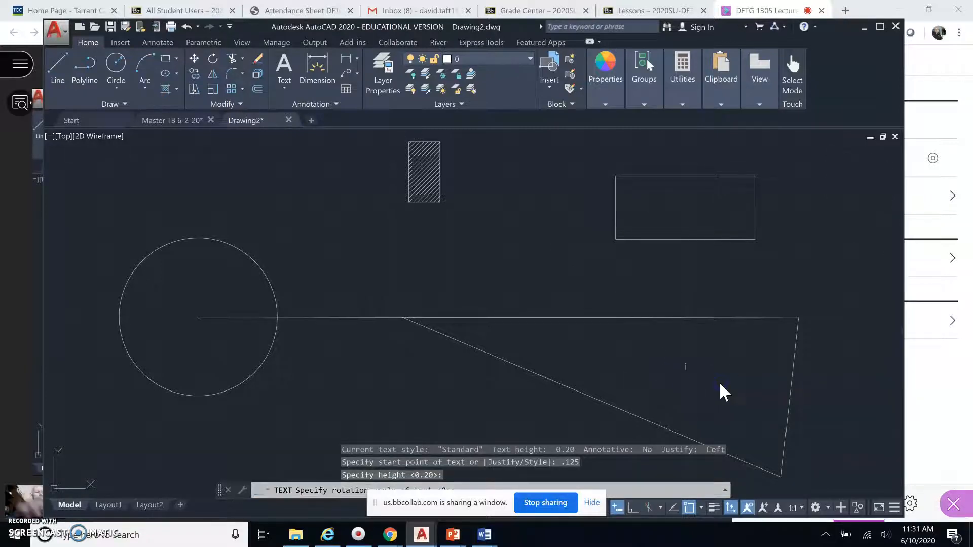
text(TEXT)
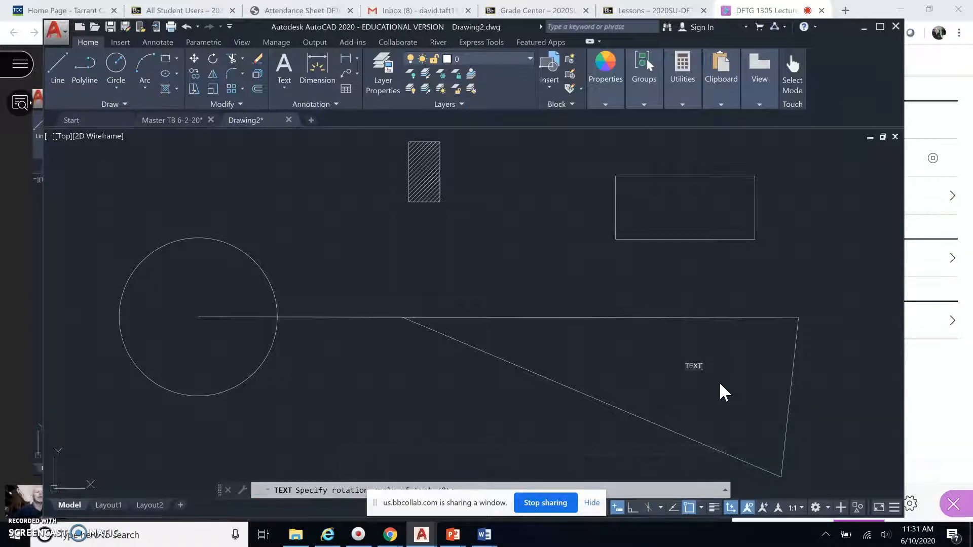
click(740, 373)
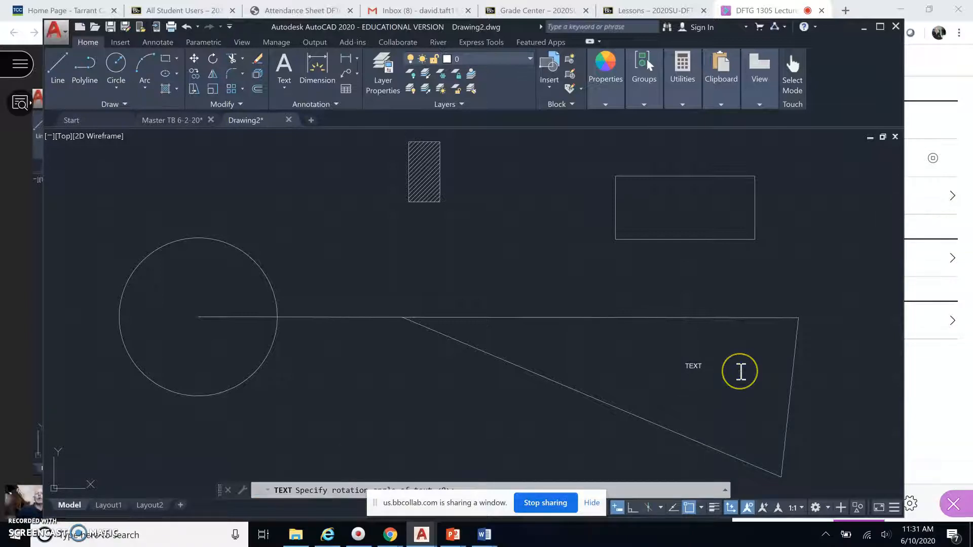
key(Return)
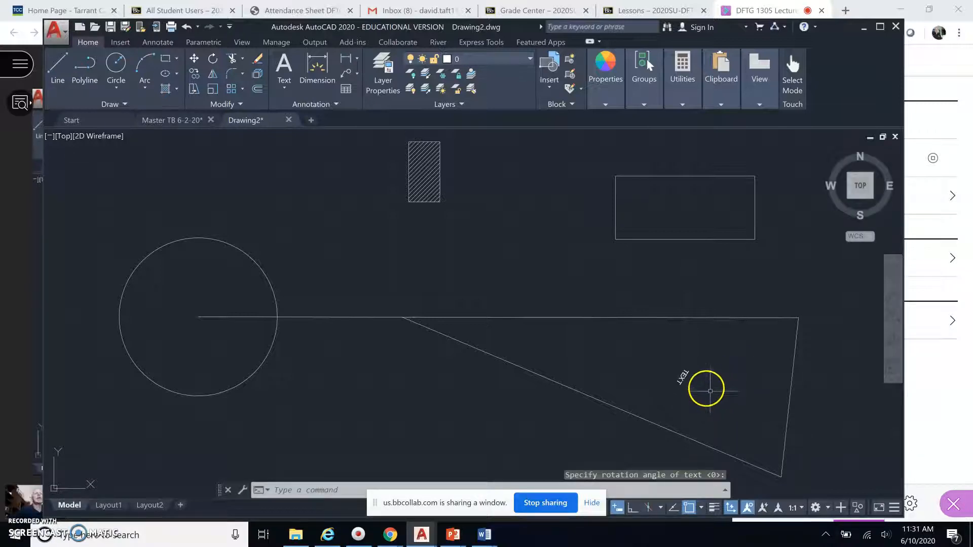
Step: Rotate the TEXT label by about 124 degrees around its insertion point so that it reads horizontally
scroll(707, 390, up, 4)
scroll(697, 385, up, 2)
click(694, 381)
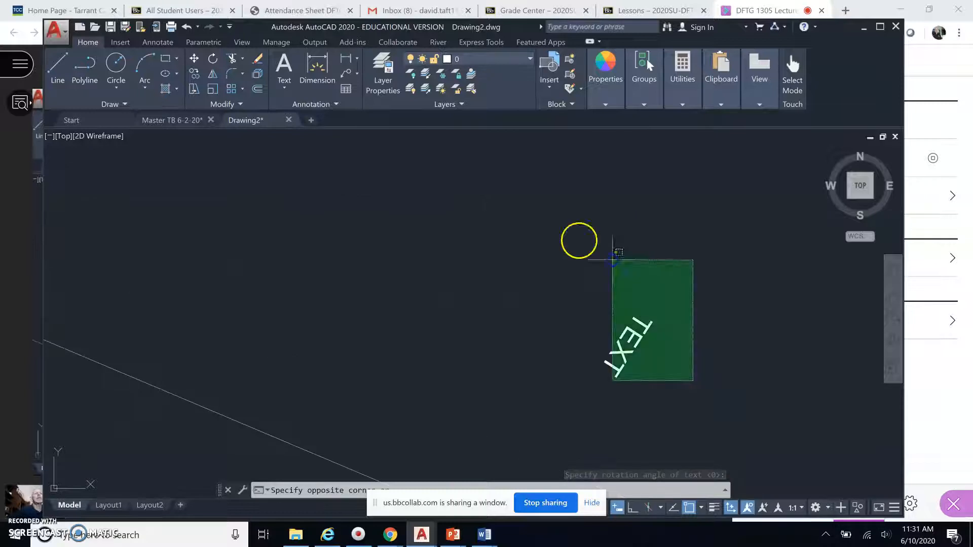
click(591, 278)
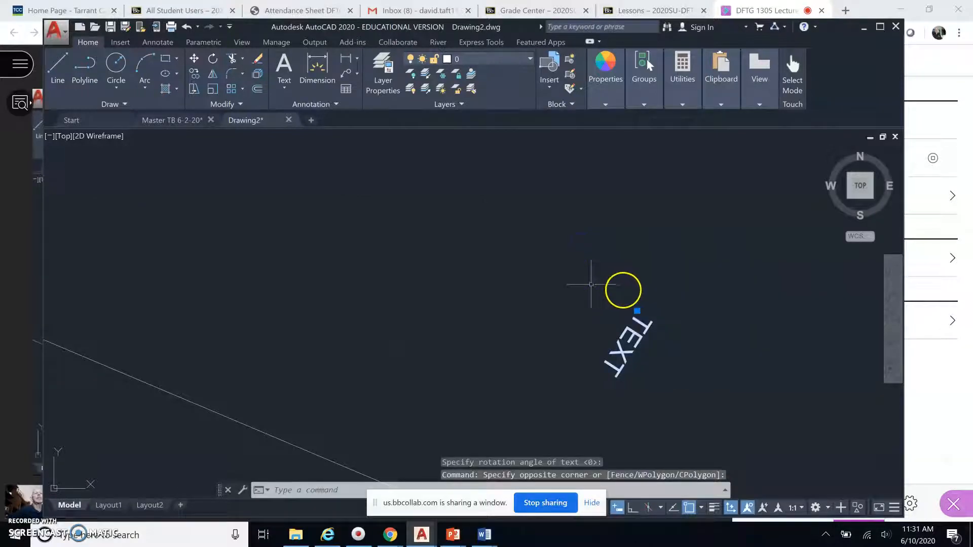
click(636, 310)
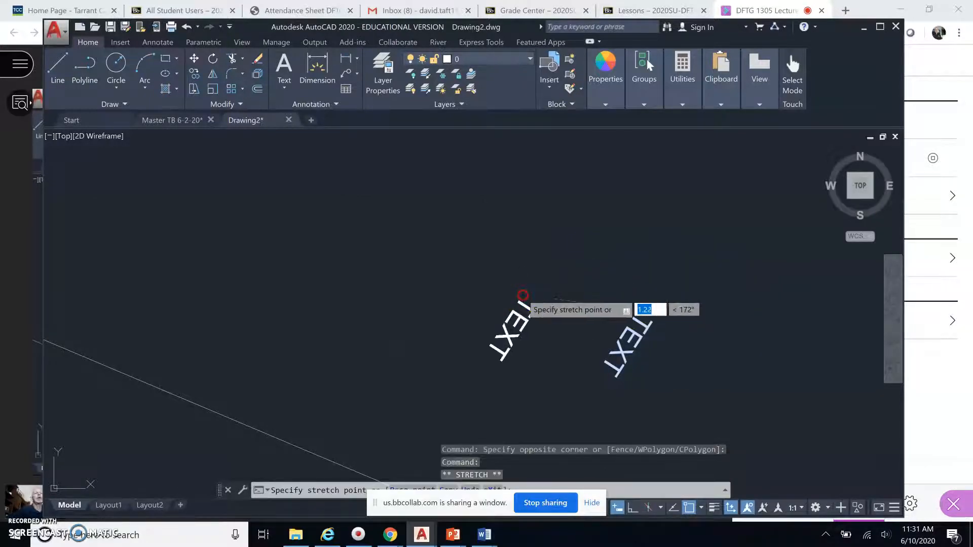
right_click(523, 294)
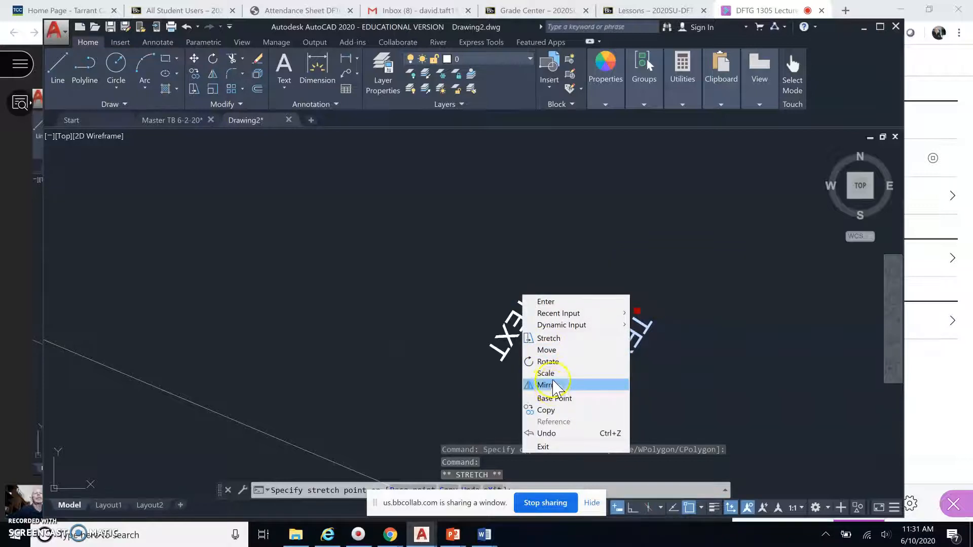
click(548, 361)
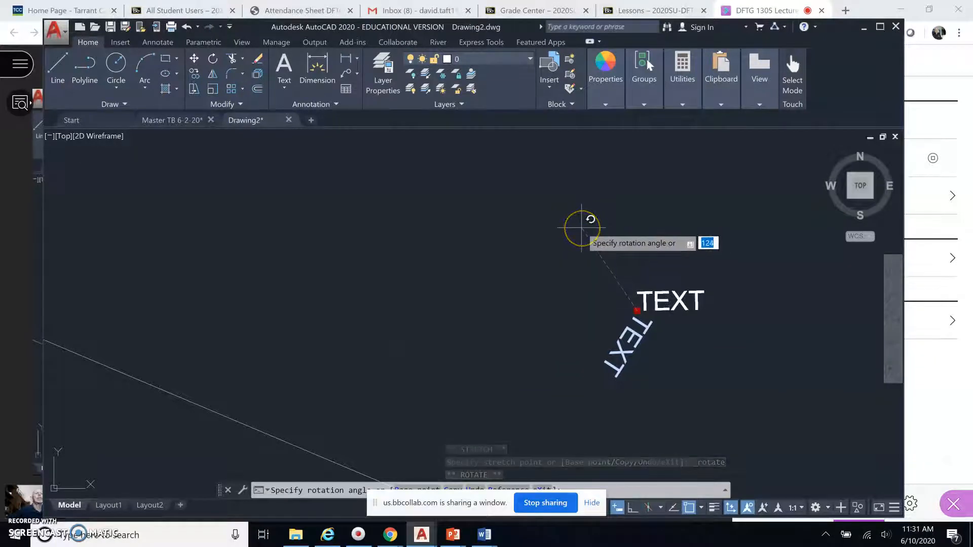
key(Escape)
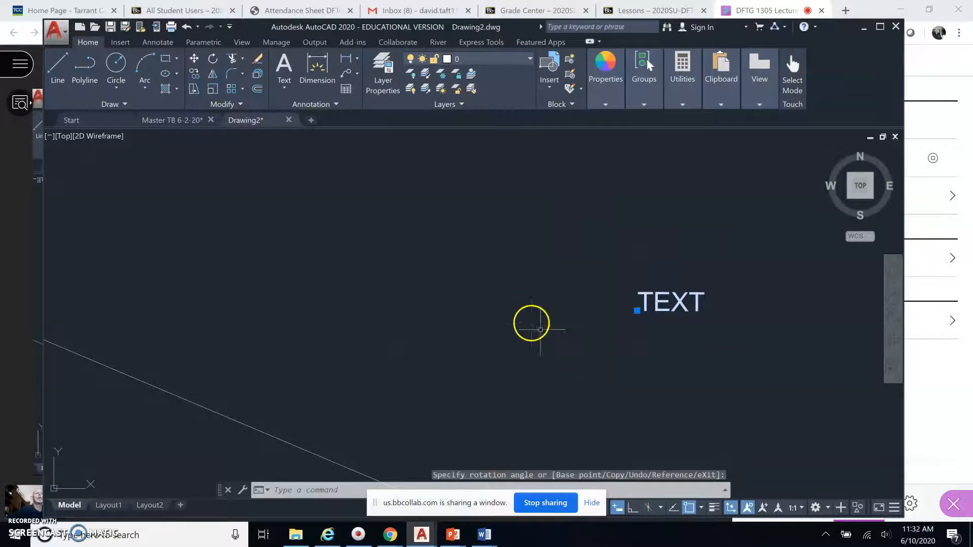
key(Escape)
scroll(588, 337, down, 8)
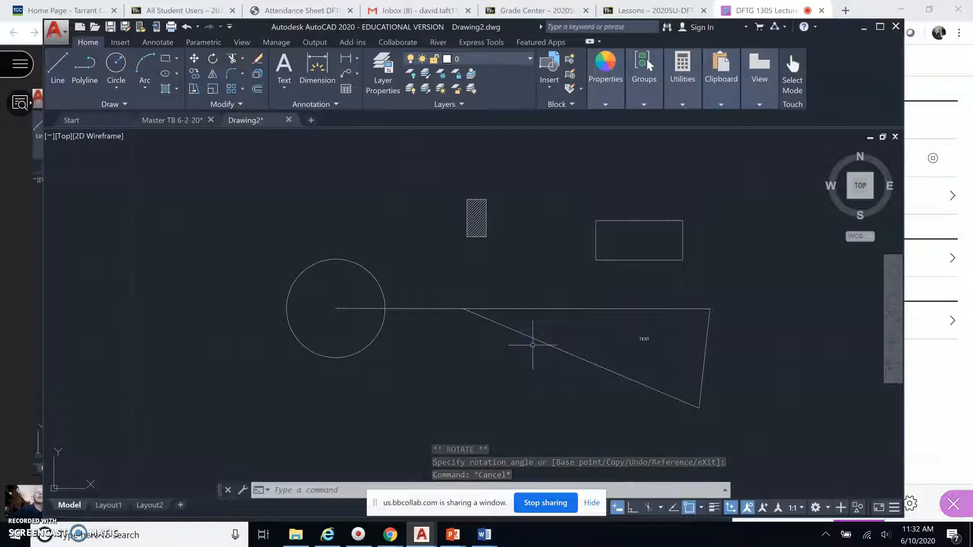
Step: Open the properties of the long horizontal line and dock the Properties palette beside the drawing area
mouse_move(533, 347)
mouse_down()
mouse_move(526, 360)
mouse_move(486, 341)
mouse_move(409, 336)
mouse_up()
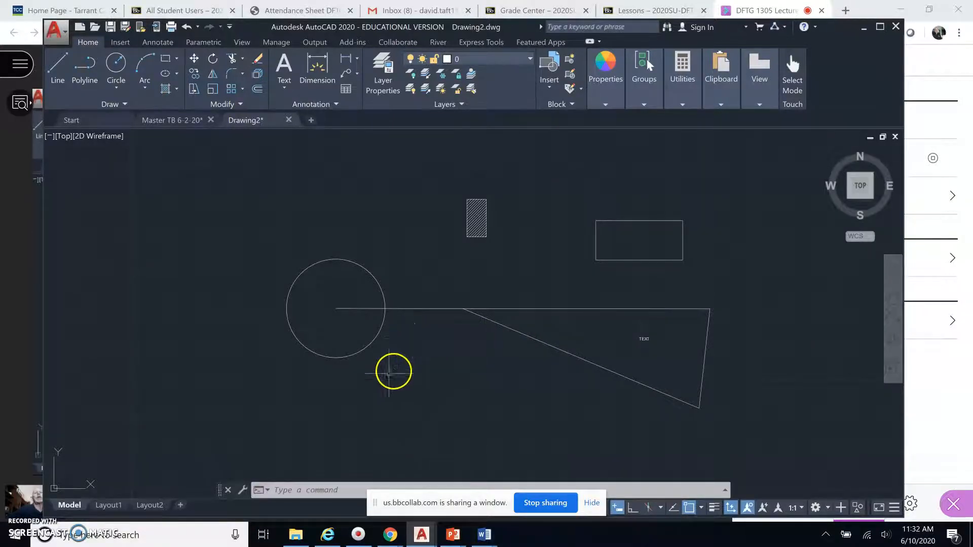
click(431, 308)
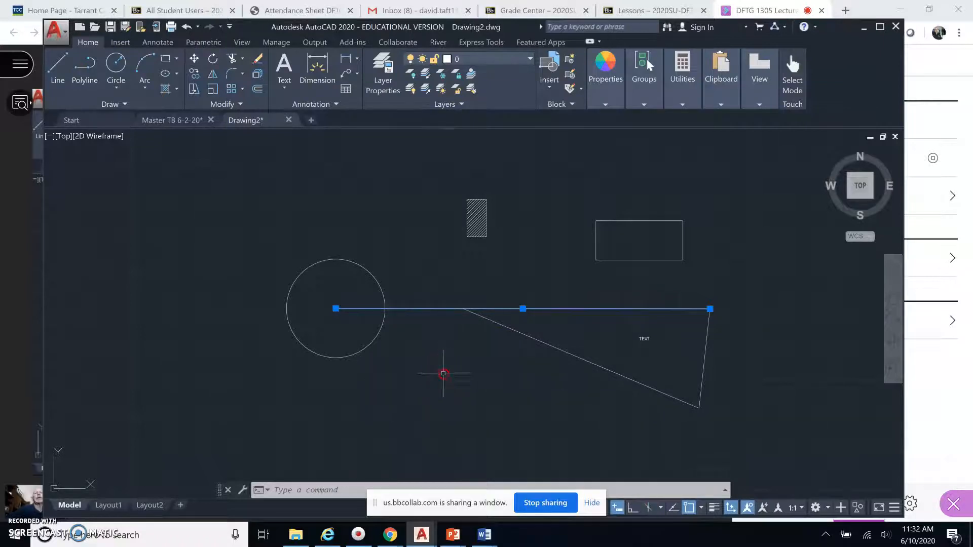
right_click(445, 375)
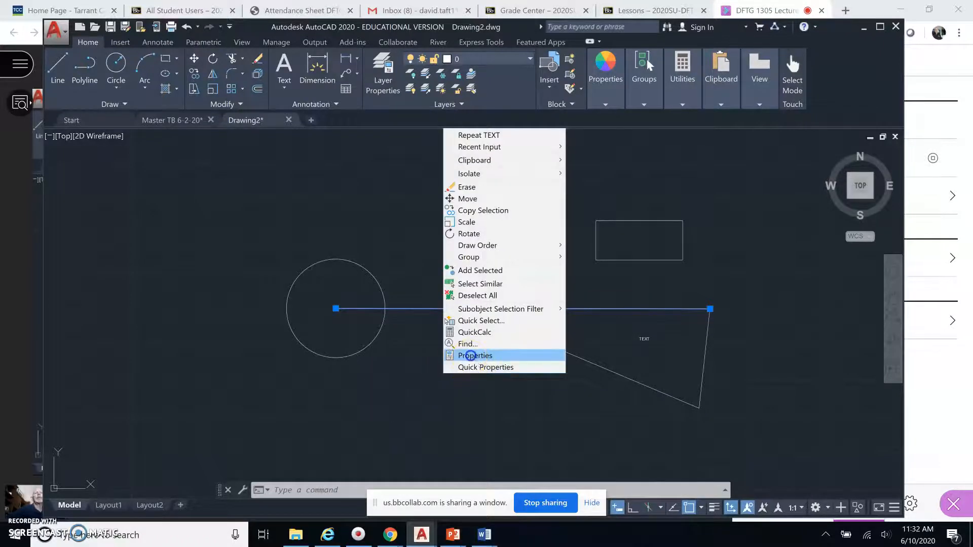
click(470, 357)
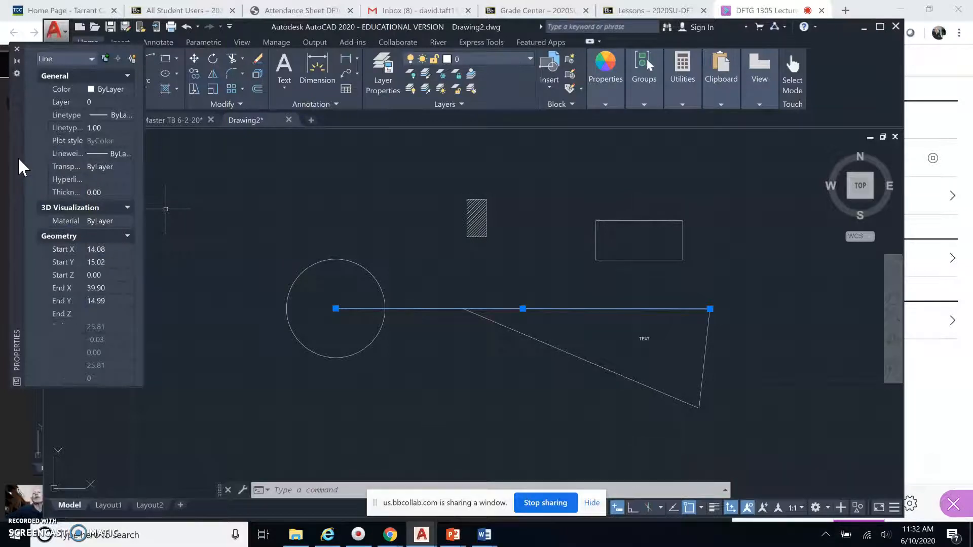
mouse_move(19, 161)
mouse_down()
mouse_move(137, 189)
mouse_move(252, 188)
mouse_move(313, 204)
mouse_move(169, 224)
mouse_move(59, 224)
mouse_up()
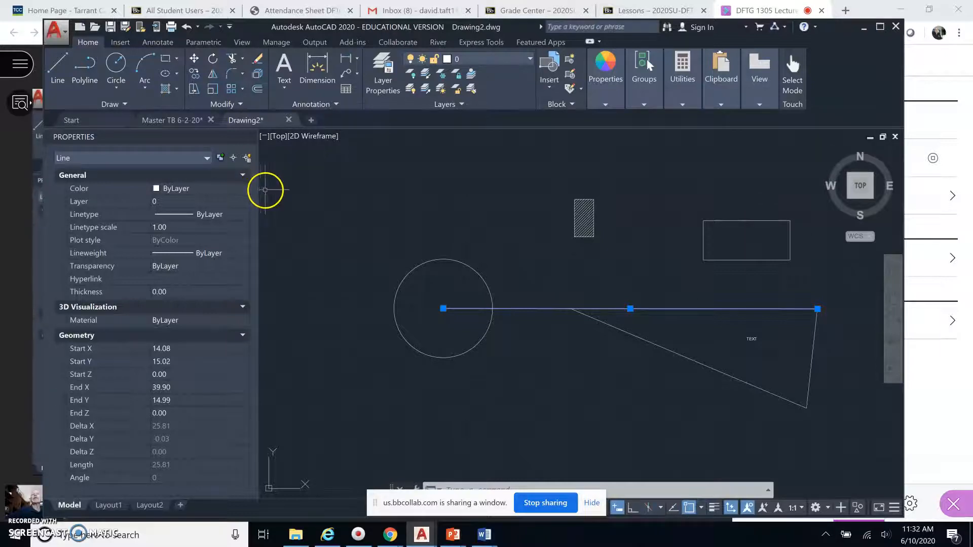
Step: Look over the Quick Select options for the selected line, cancel the dialog and deselect the line
click(247, 157)
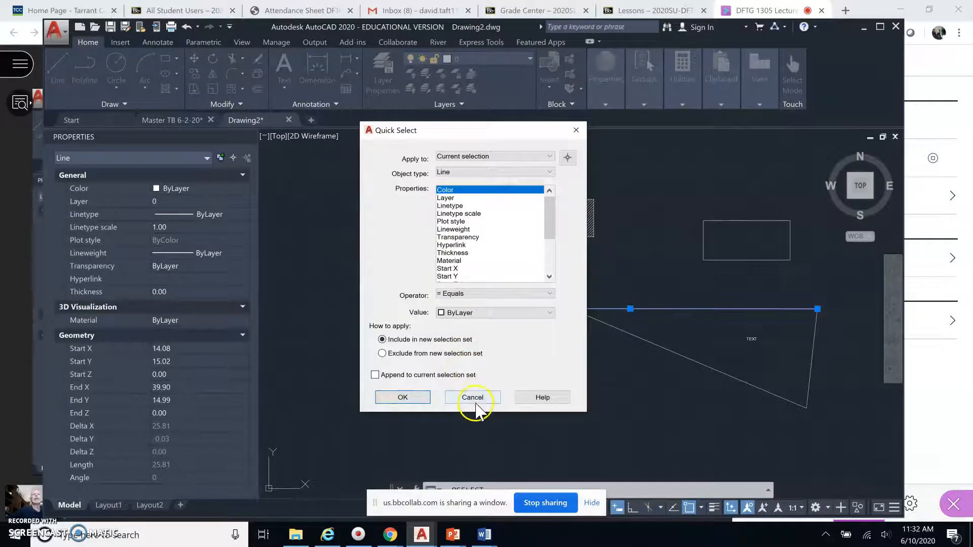
click(474, 400)
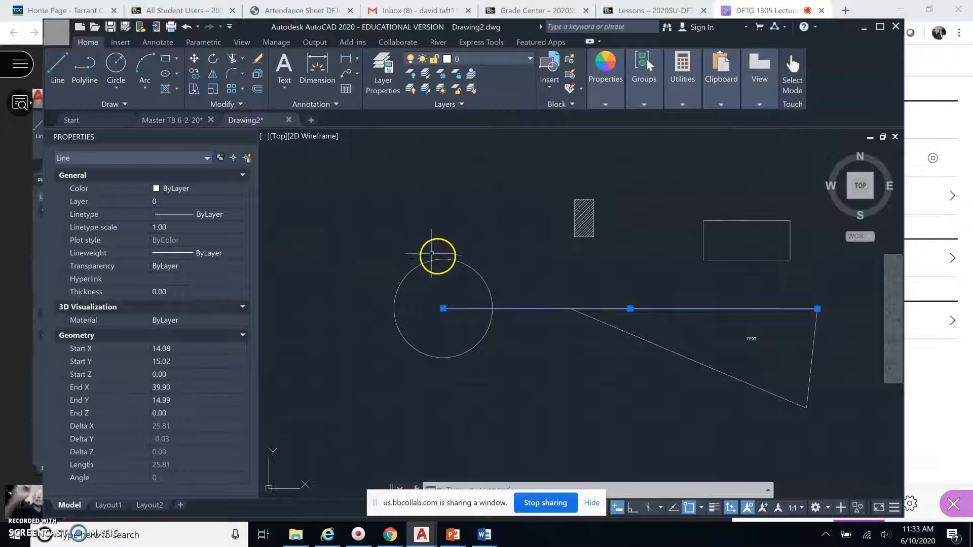
key(Escape)
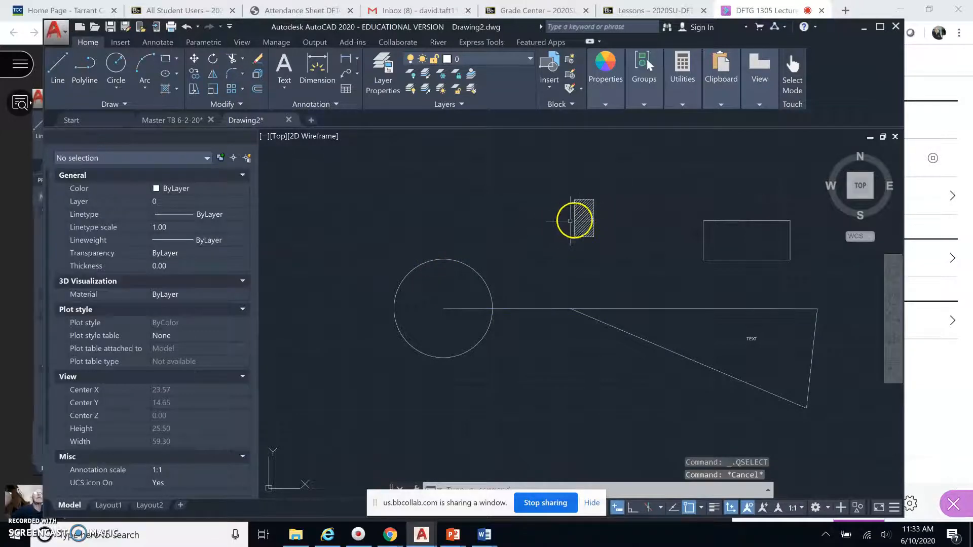
Step: Review the general, pattern and geometry properties of the hatch in the small upright rectangle, and then deselect it
click(589, 216)
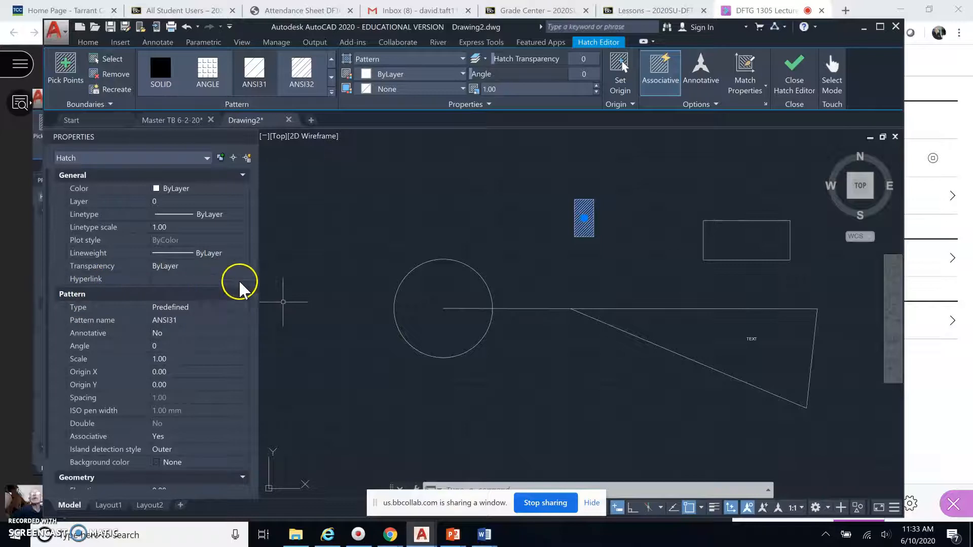
scroll(228, 363, down, 1)
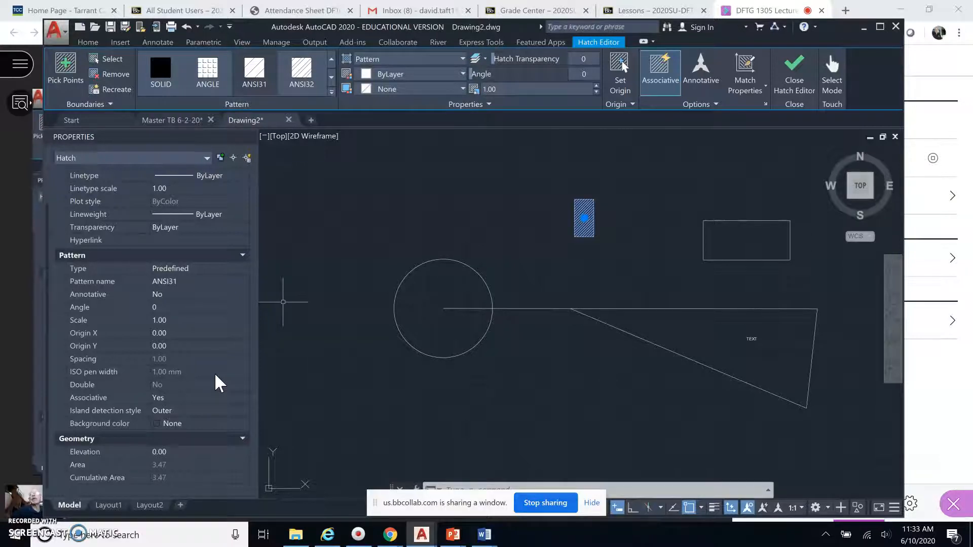
scroll(218, 382, up, 1)
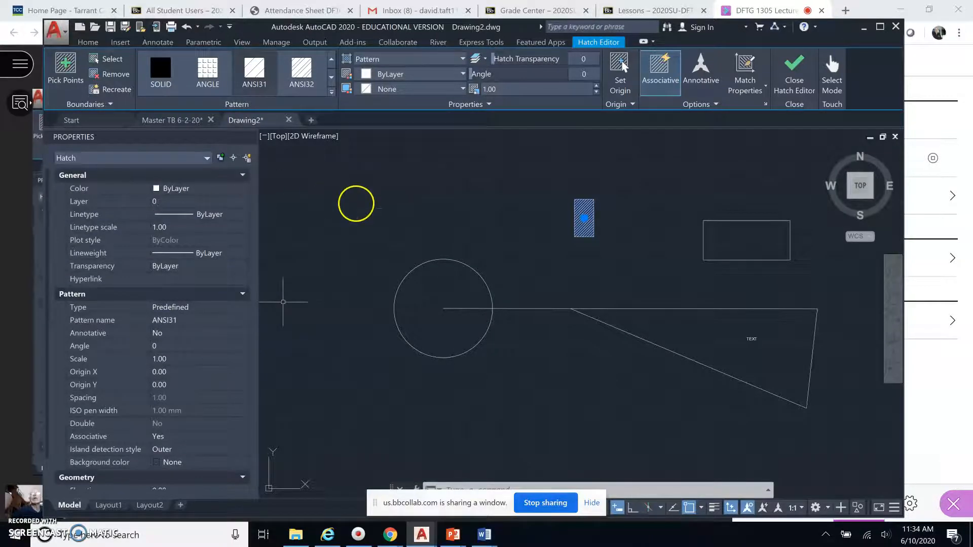
key(Escape)
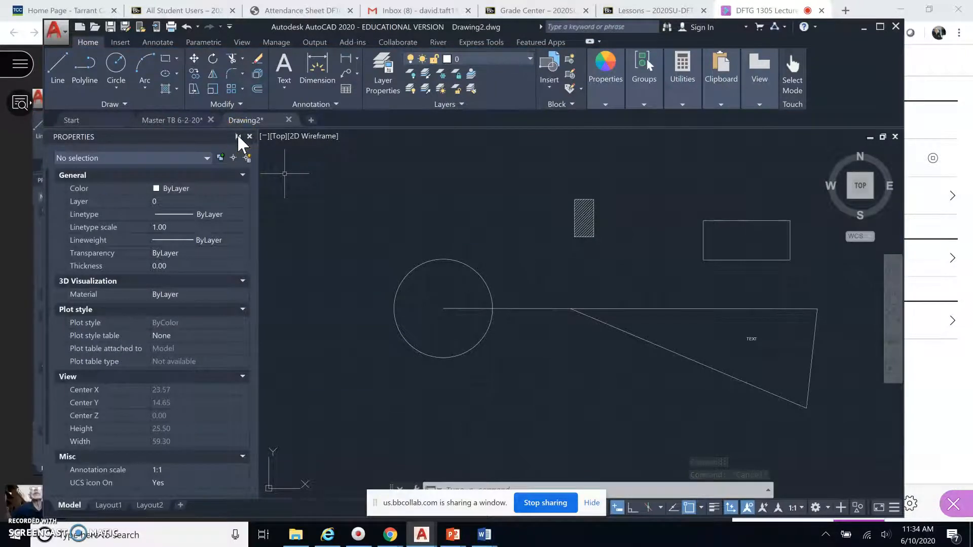
Step: Collapse the docked Properties palette to auto-hide, reveal it again and close it
click(238, 136)
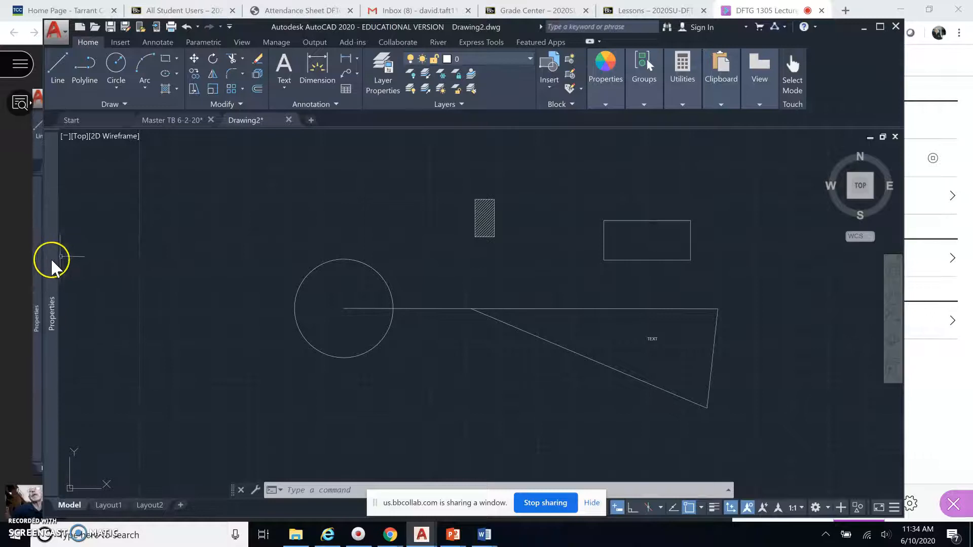
mouse_move(51, 258)
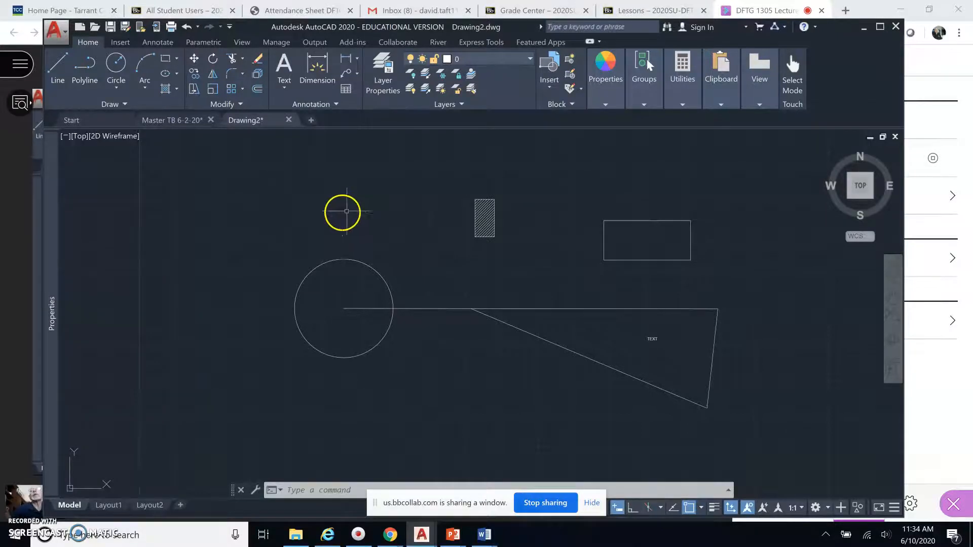
mouse_move(52, 165)
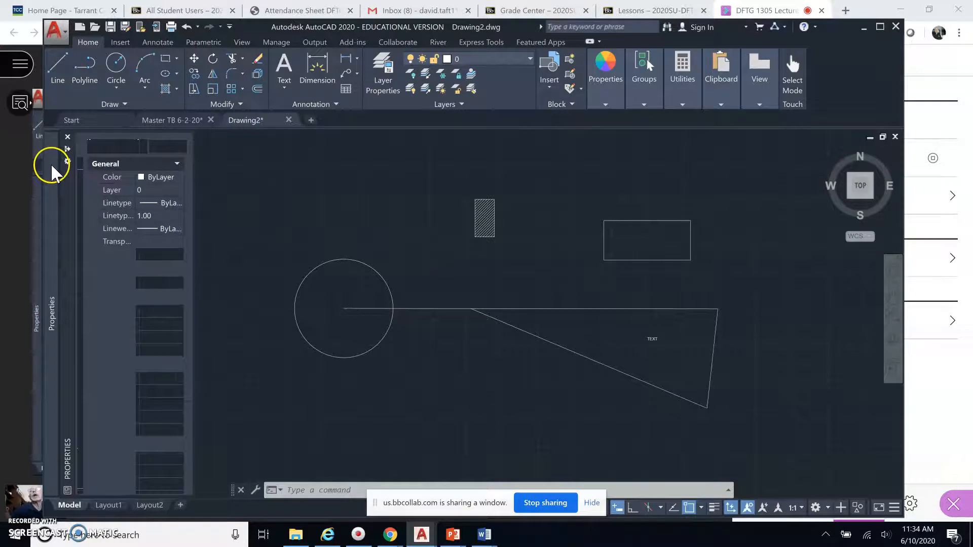
click(67, 137)
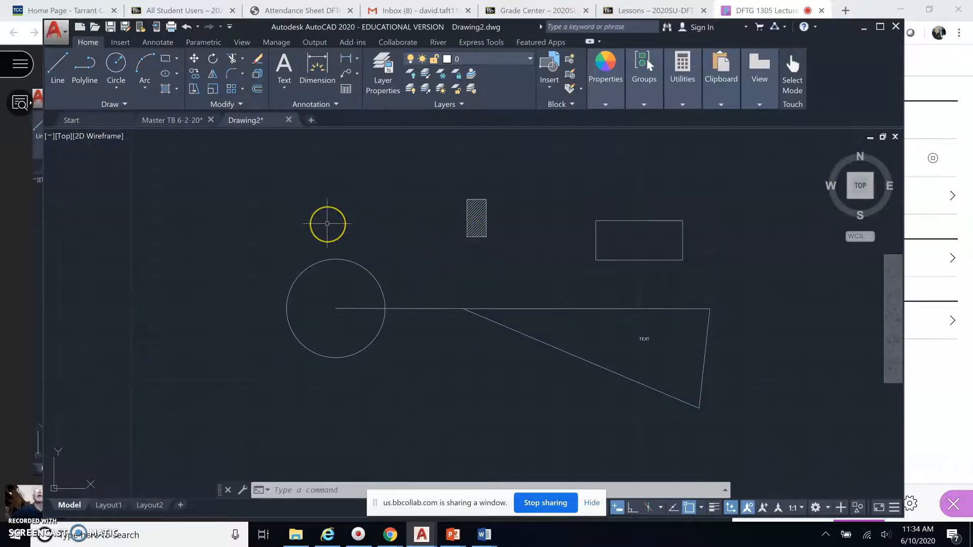
key(Escape)
key(Escape)
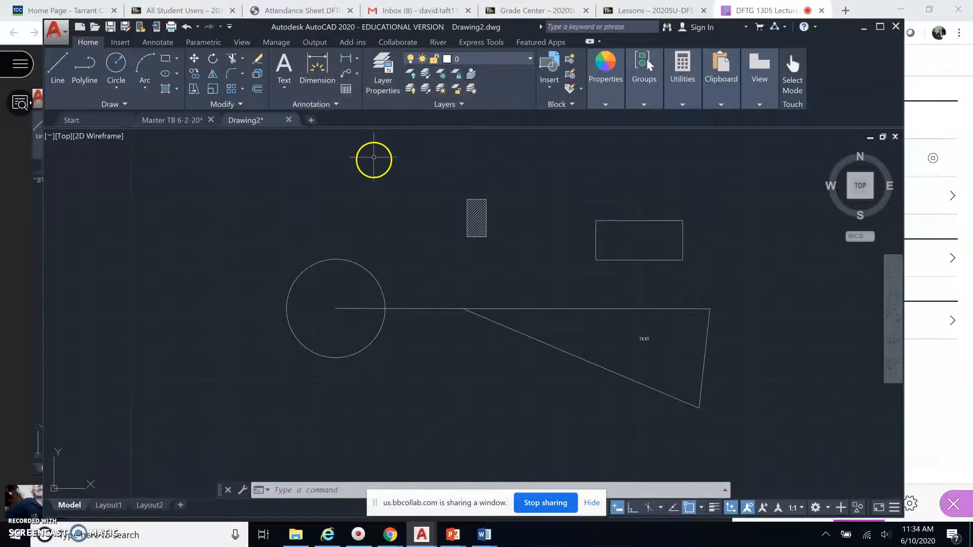
Step: Open the Layer Properties Manager, widen it and reposition it over the drawing area clear of the ribbon
click(384, 93)
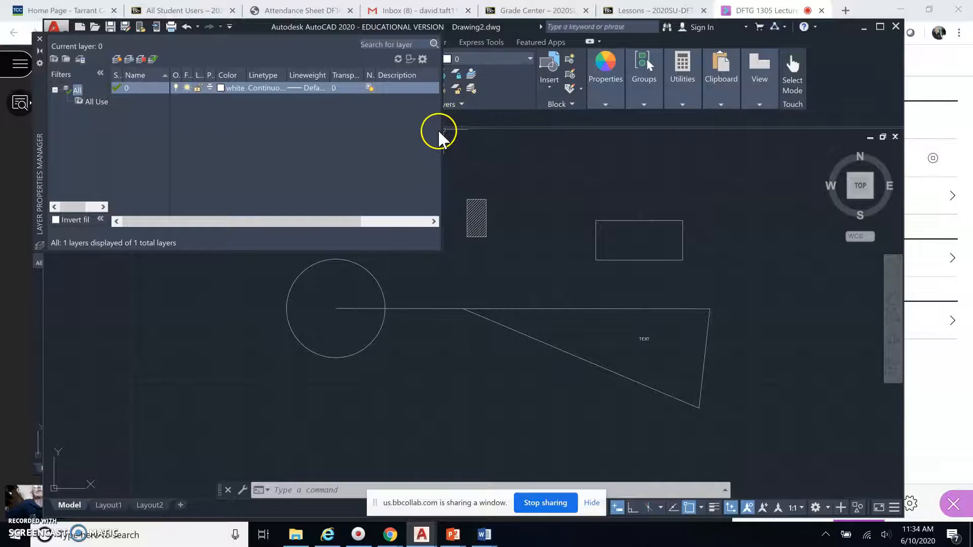
drag(442, 130, 652, 152)
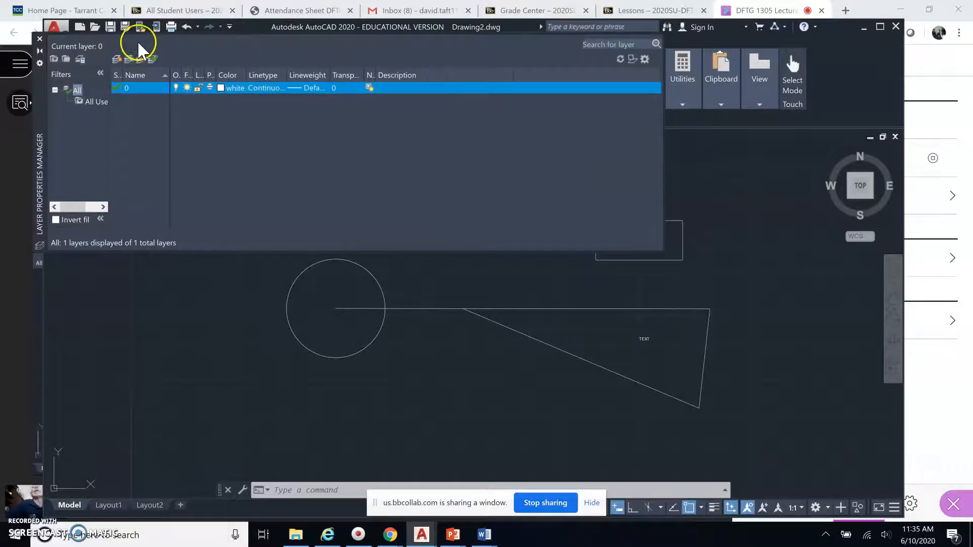
mouse_move(40, 101)
mouse_down()
mouse_move(100, 214)
mouse_move(110, 215)
mouse_up()
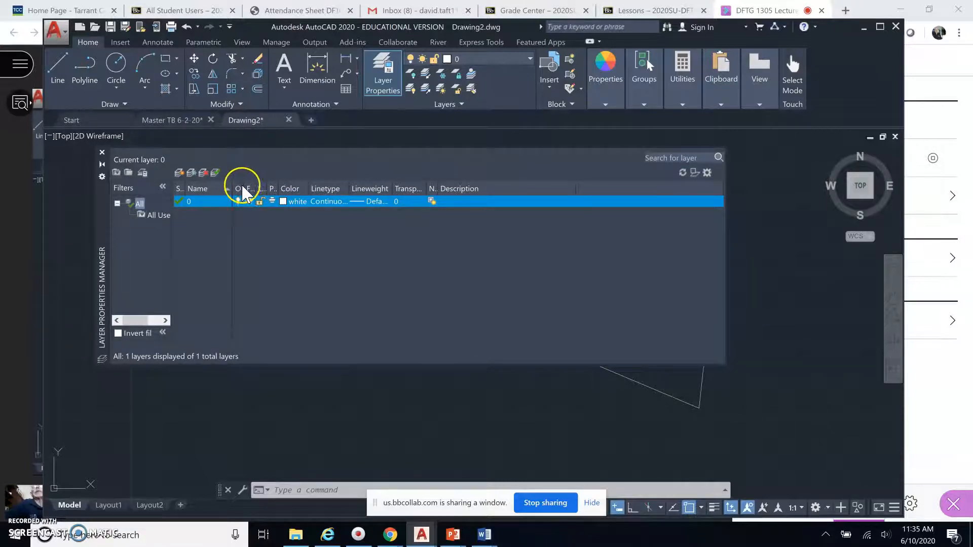
Step: Widen the On, Freeze, Lock, Plot and New VP Freeze columns of the layer list
drag(258, 188, 261, 188)
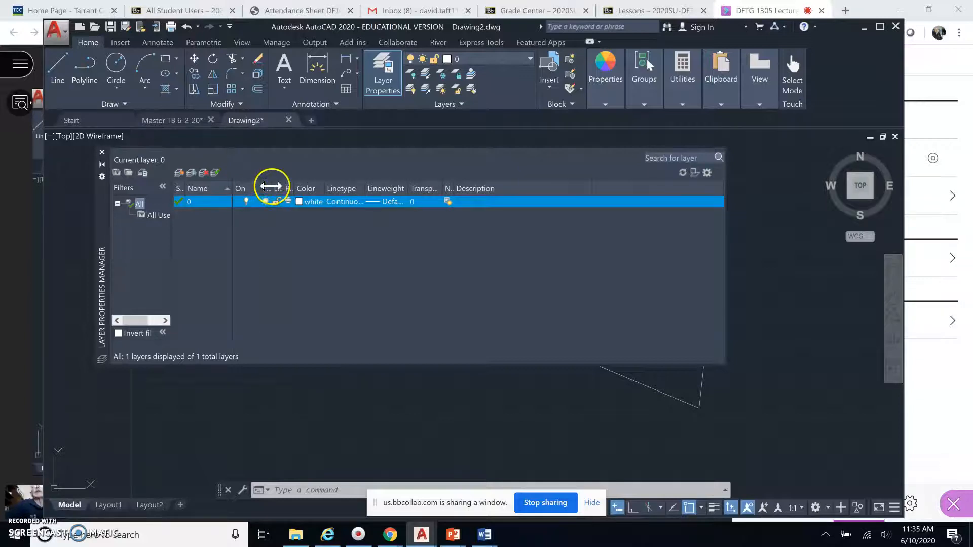
drag(281, 187, 349, 188)
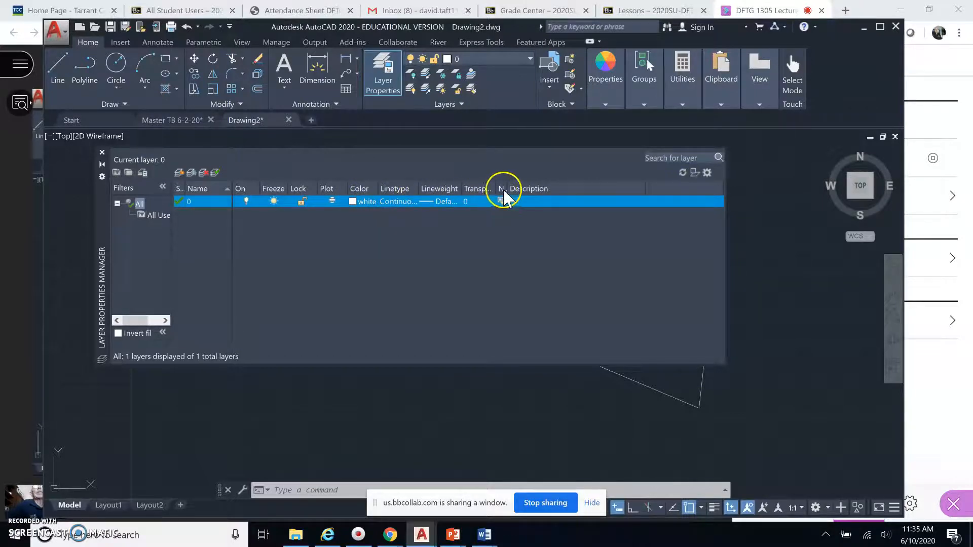
drag(507, 187, 530, 189)
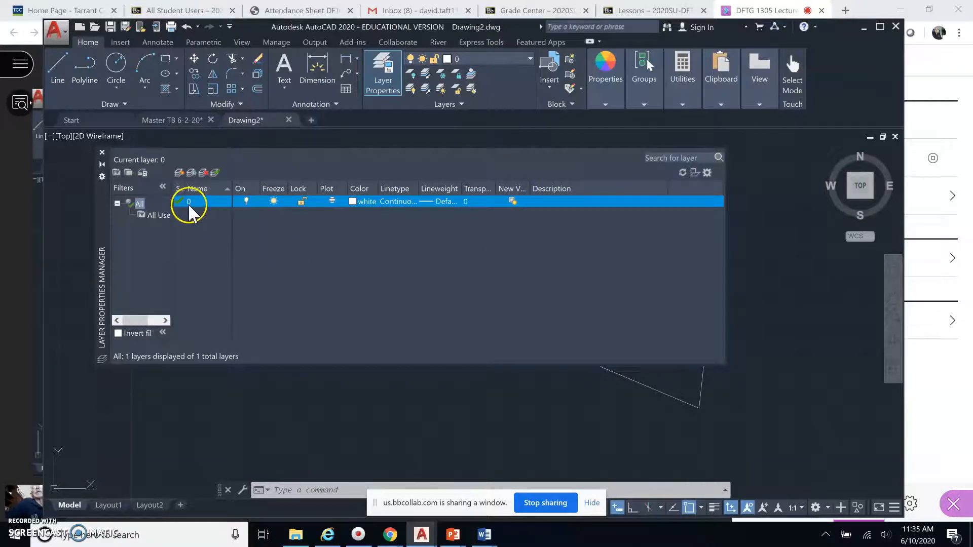
Step: Try the freeze, lock and plot switches of layer 0, restoring its lock and plot settings
click(272, 200)
click(303, 203)
click(301, 199)
click(331, 202)
click(332, 200)
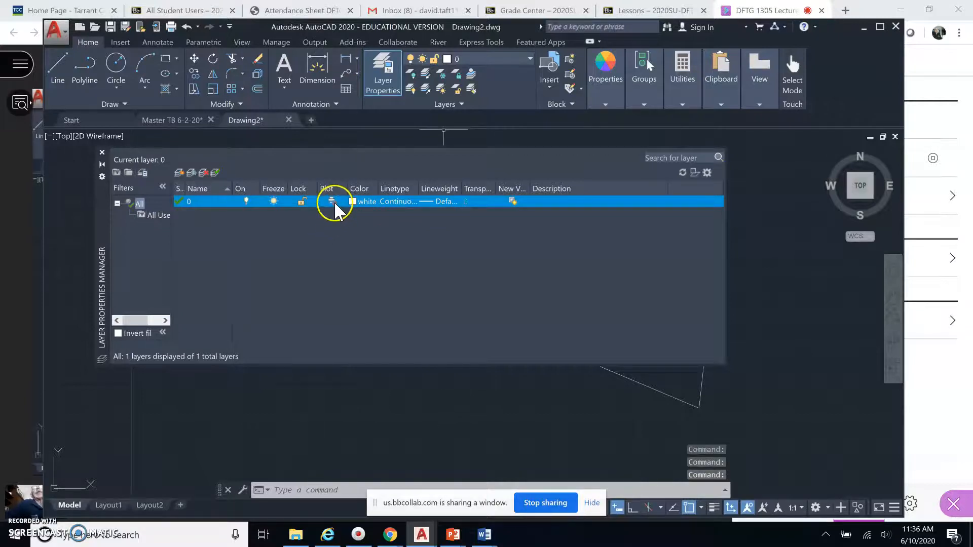
click(333, 202)
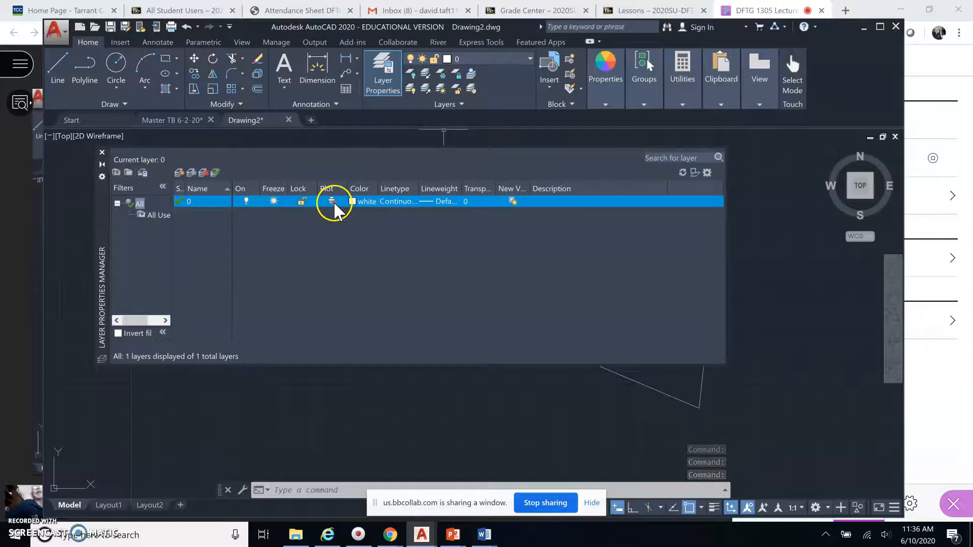
click(331, 201)
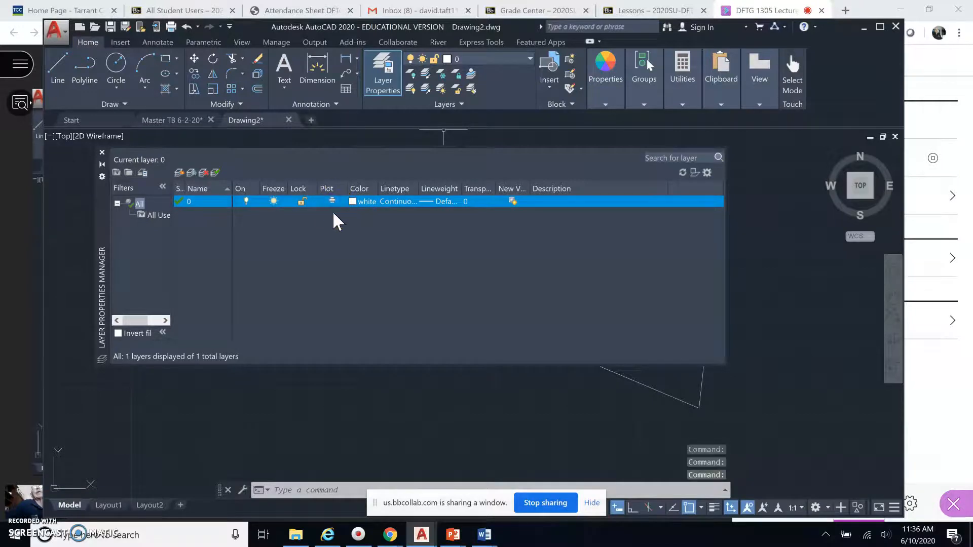
Step: View the index colour choices for layer 0 and close the colour selection
click(353, 200)
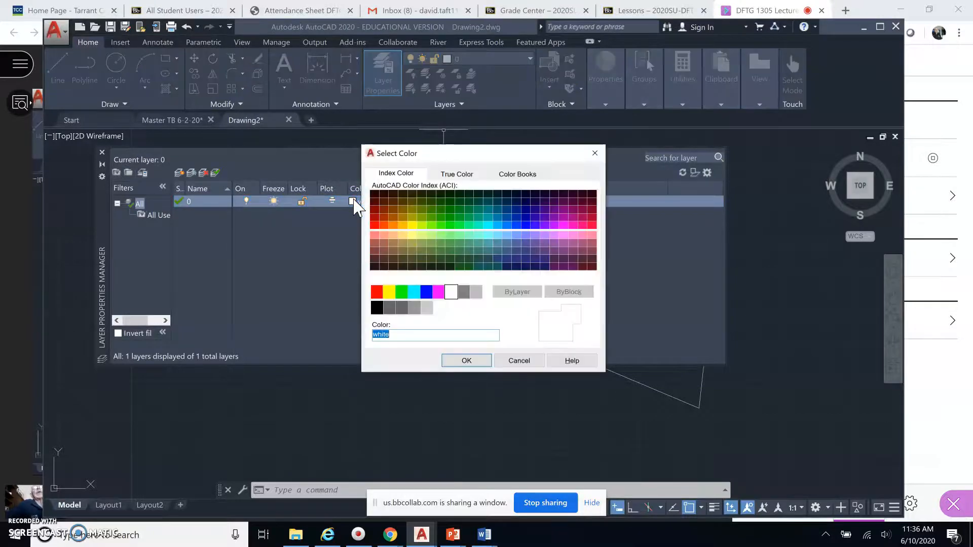
click(451, 362)
click(520, 363)
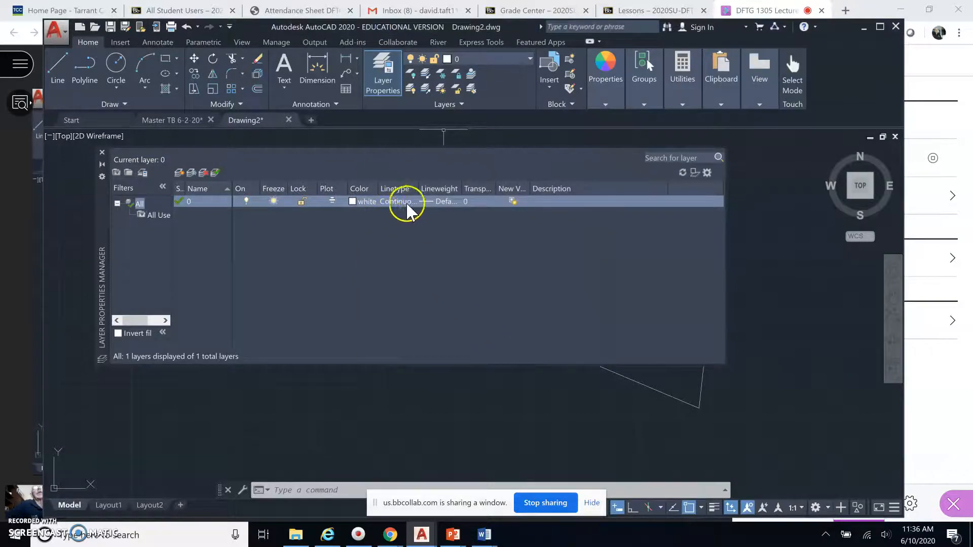
Step: Widen the Linetype column and view the loaded linetypes offered for layer 0
drag(418, 188, 430, 188)
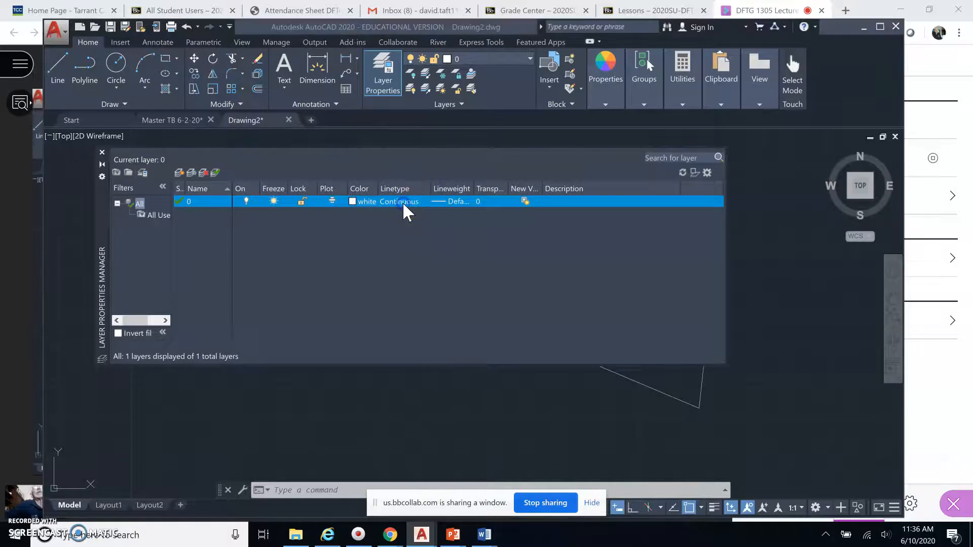
click(403, 203)
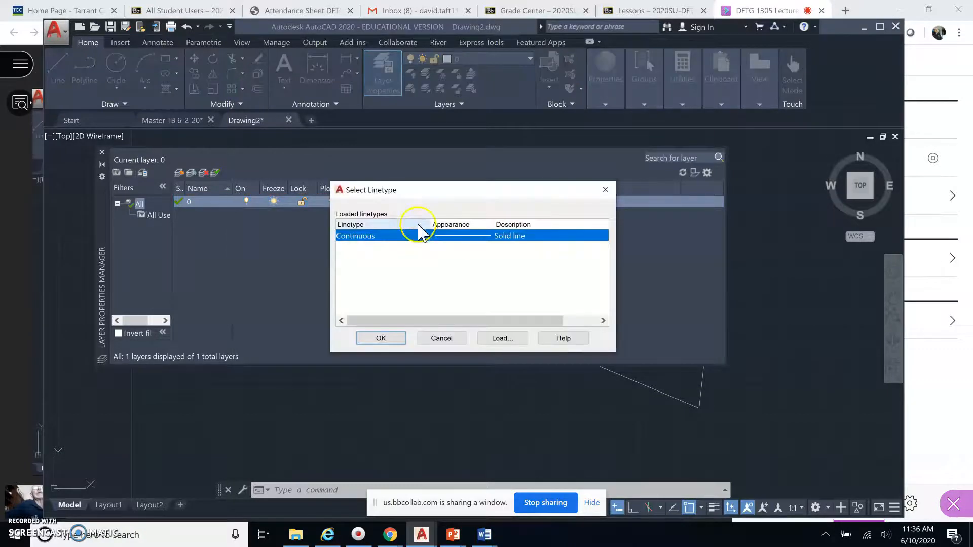
click(605, 190)
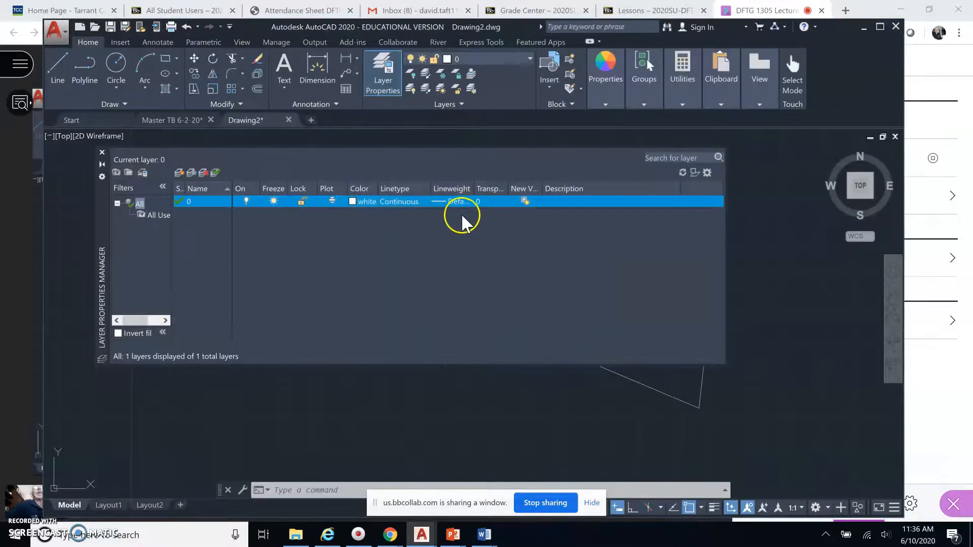
Step: Widen the Lineweight and New VP Freeze columns and view the lineweight choices for layer 0
drag(474, 191, 493, 191)
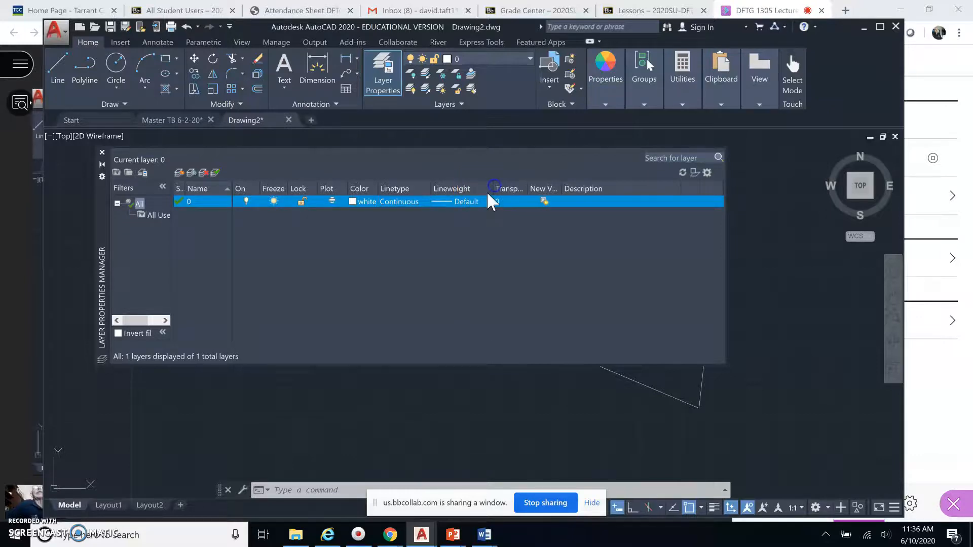
click(461, 201)
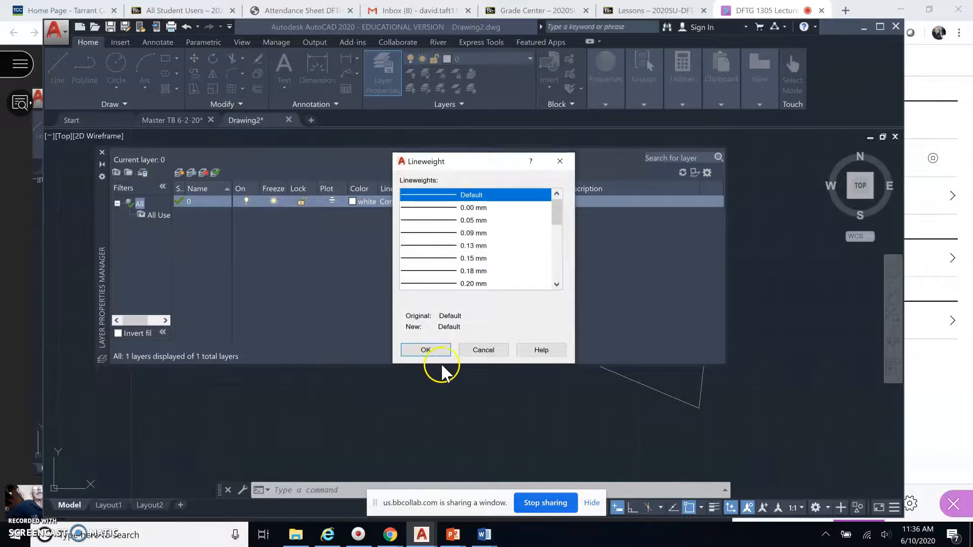
click(470, 349)
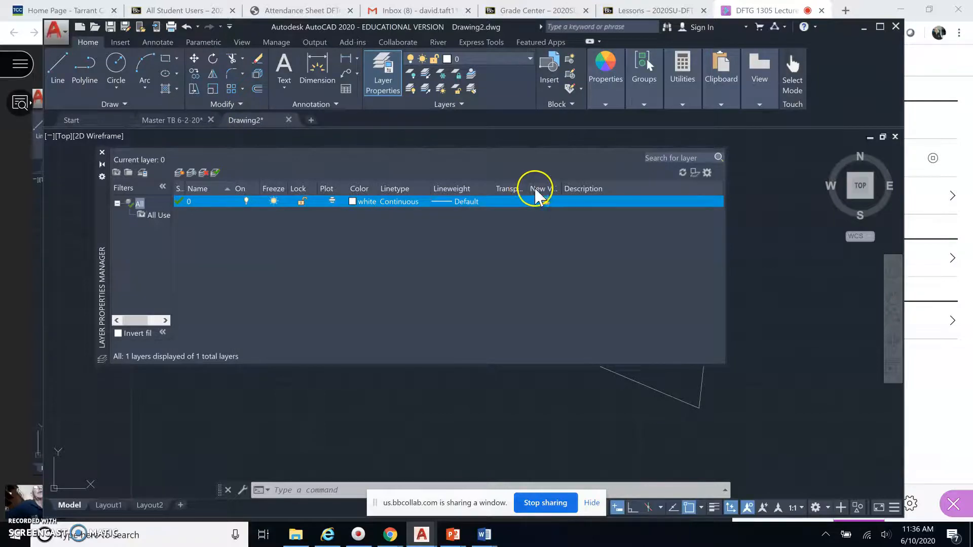
drag(563, 188, 579, 189)
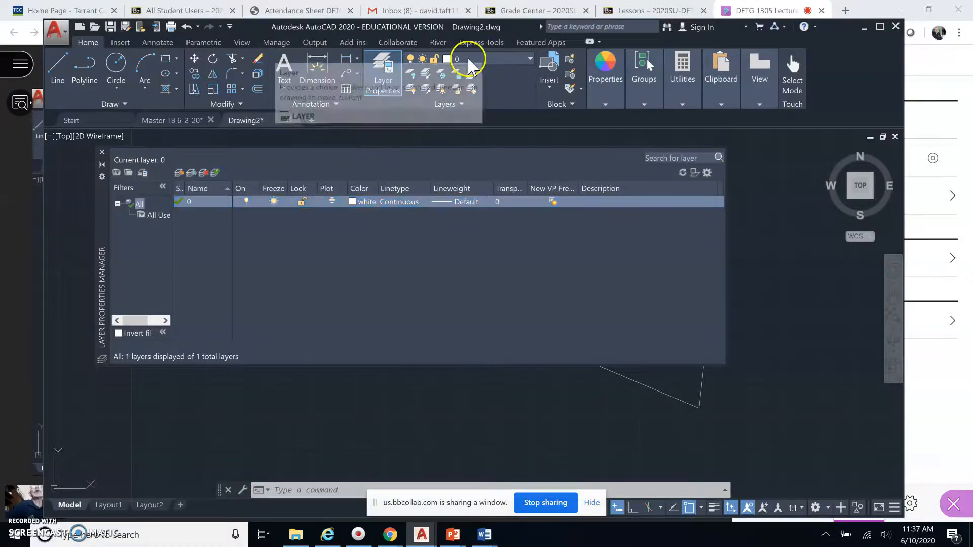
Step: Create a new layer named Hatching and set its colour to cyan
click(180, 173)
click(334, 248)
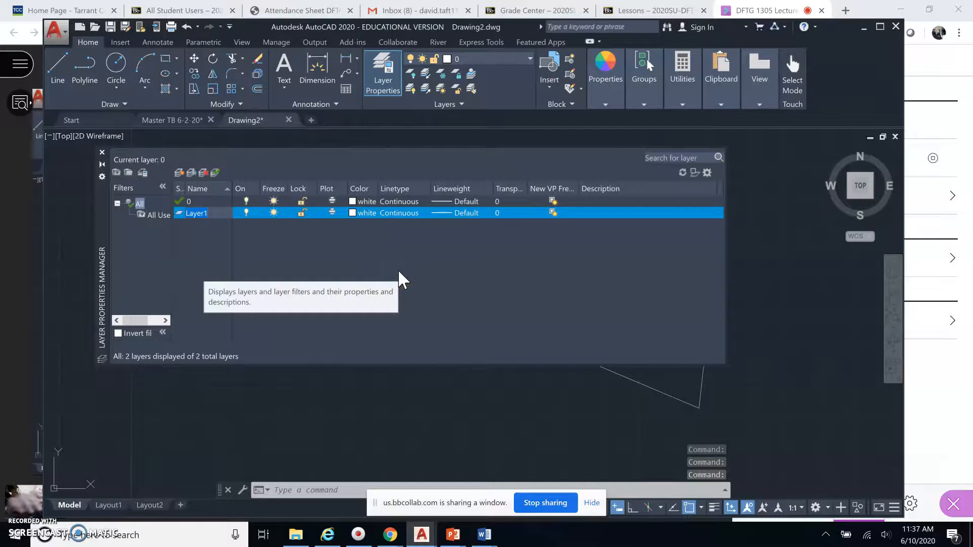
text(Ha)
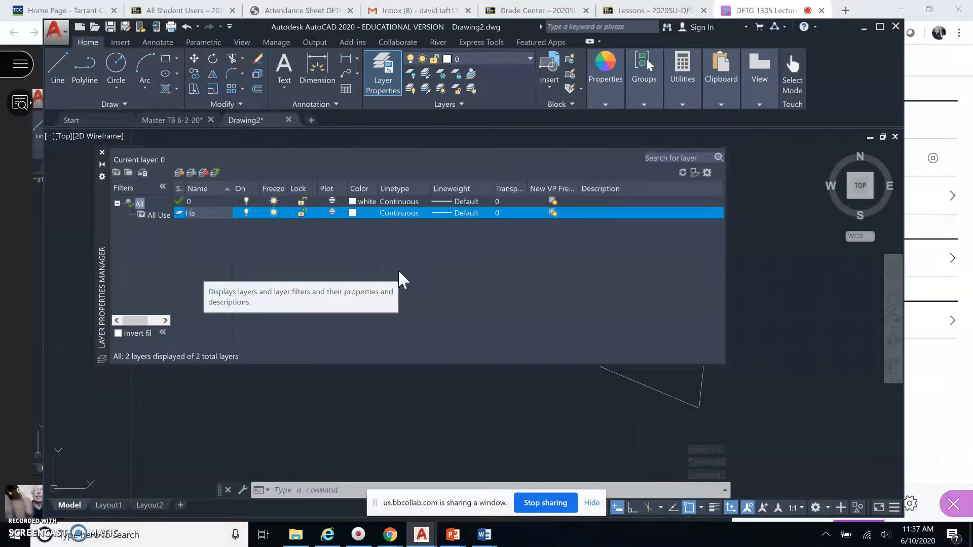
text(tching)
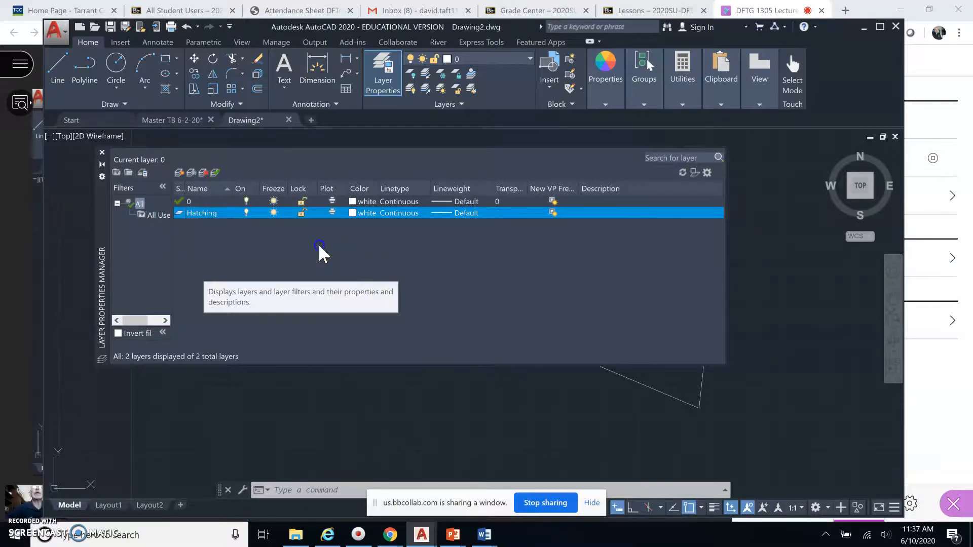
click(355, 213)
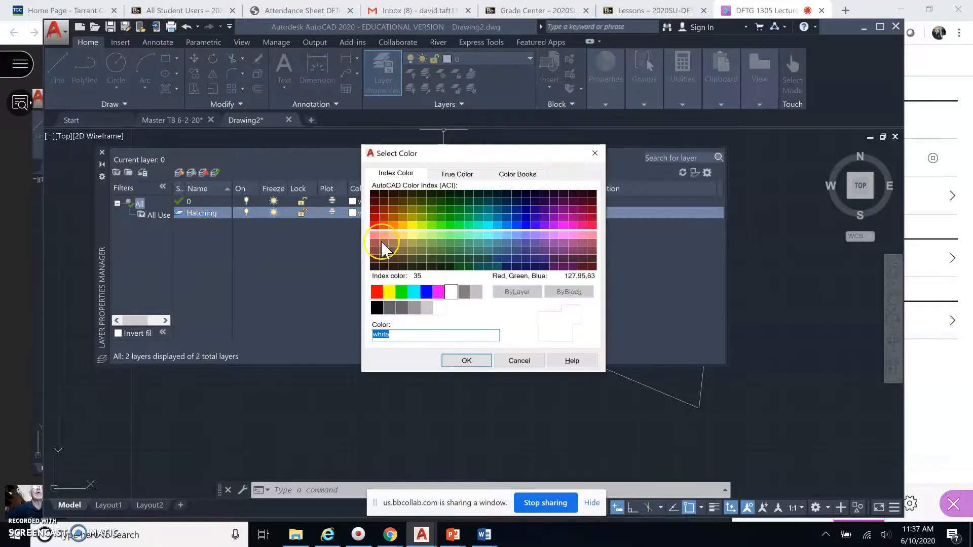
click(414, 292)
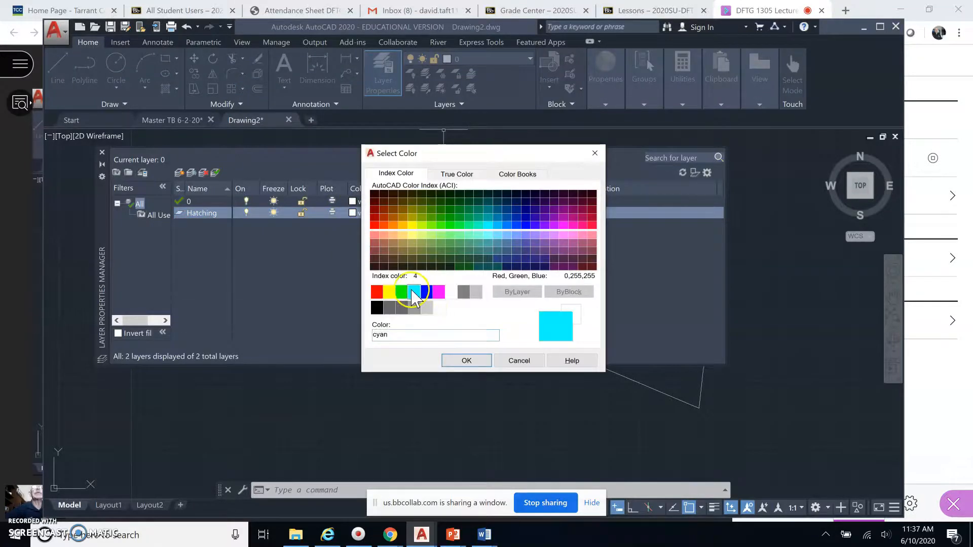
click(467, 361)
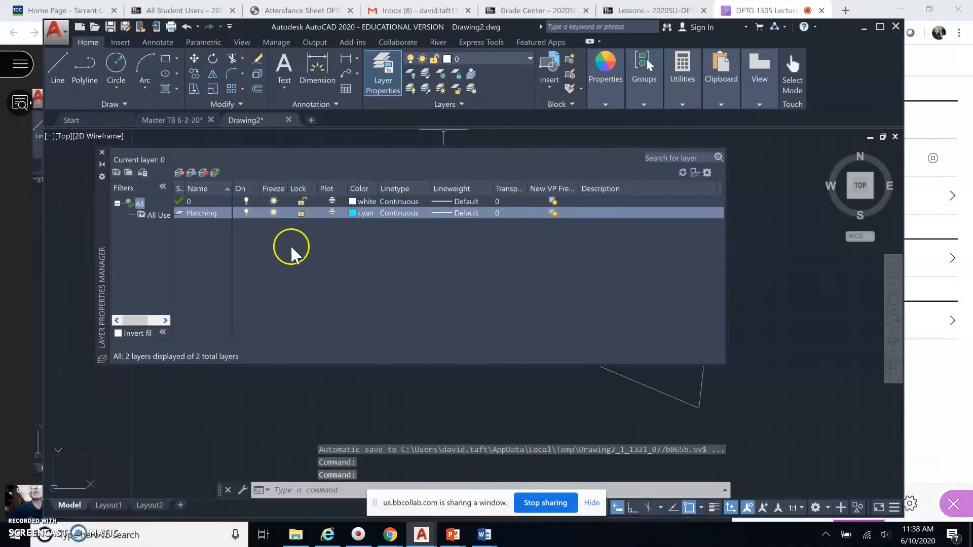
Step: Create a new layer named Object Line below the Hatching layer
click(178, 171)
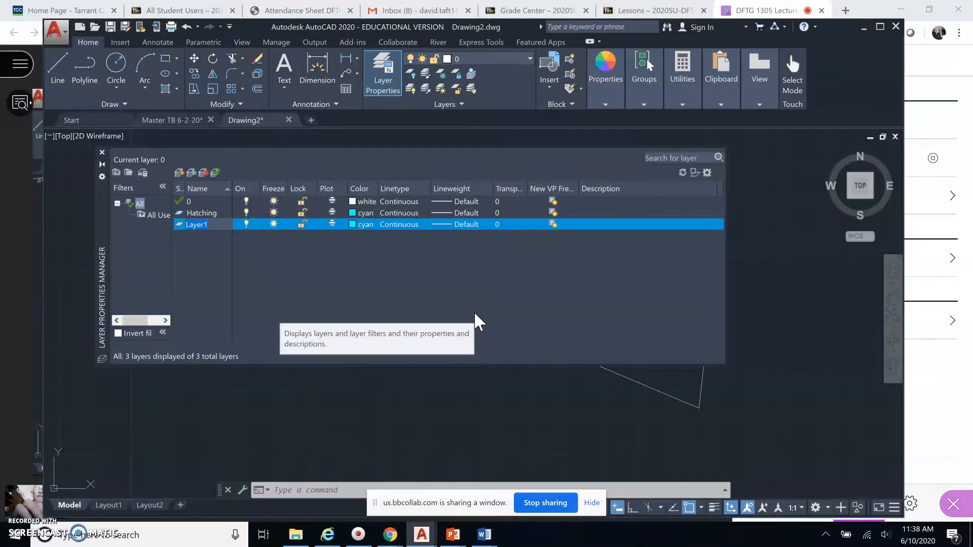
text(O)
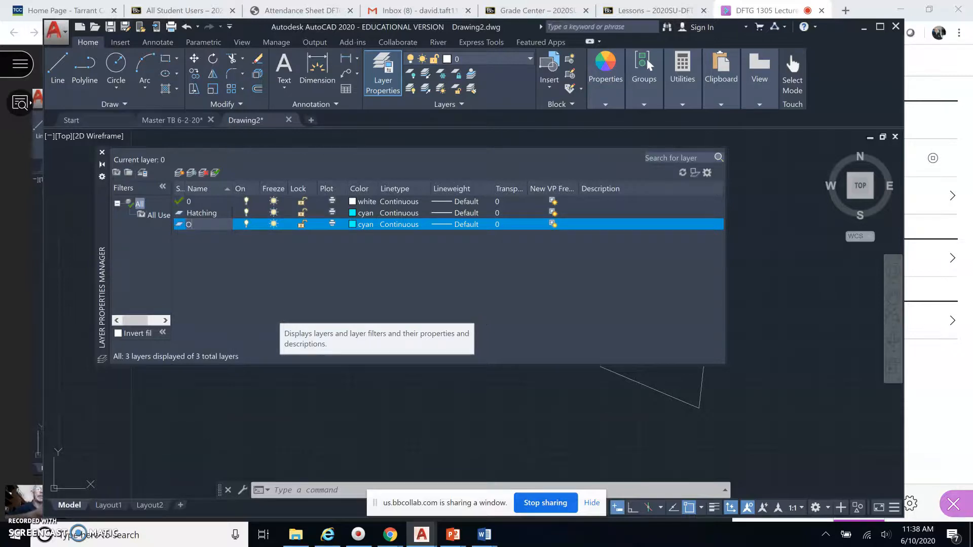
text(b)
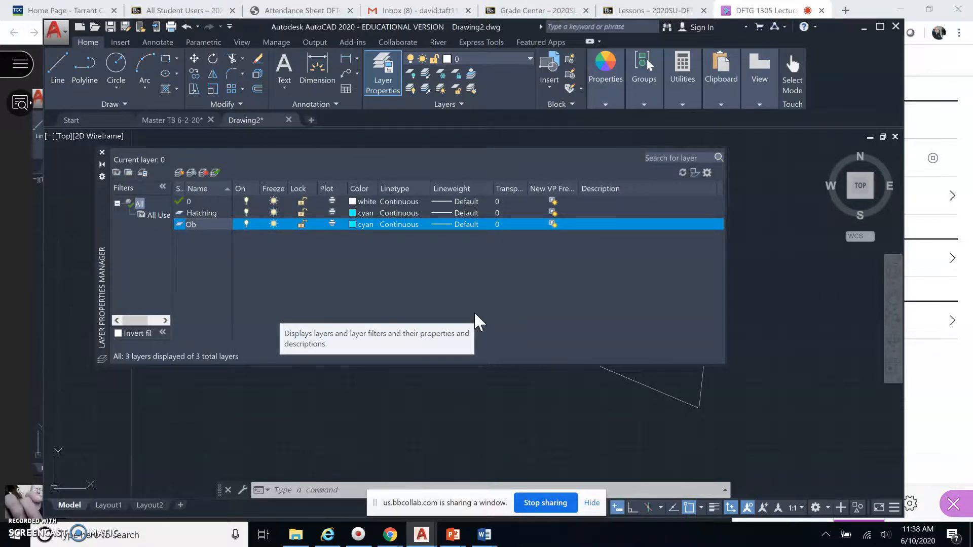
text(ject)
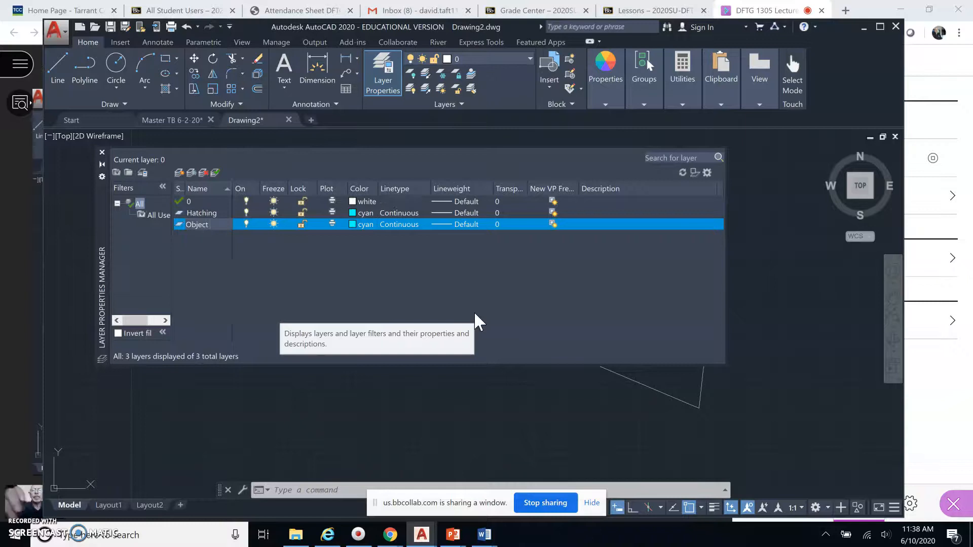
text( Line)
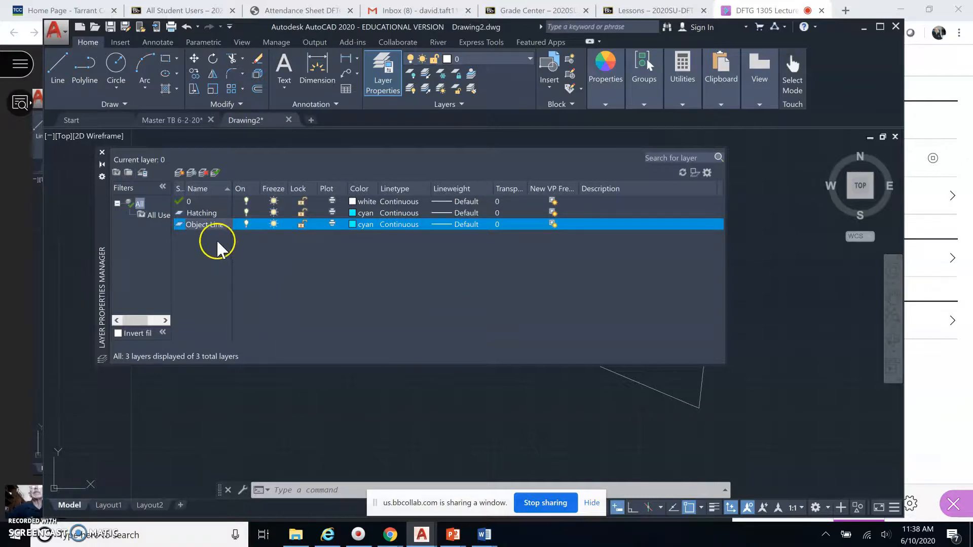
Step: Set the Object Line layer's colour to red
click(203, 213)
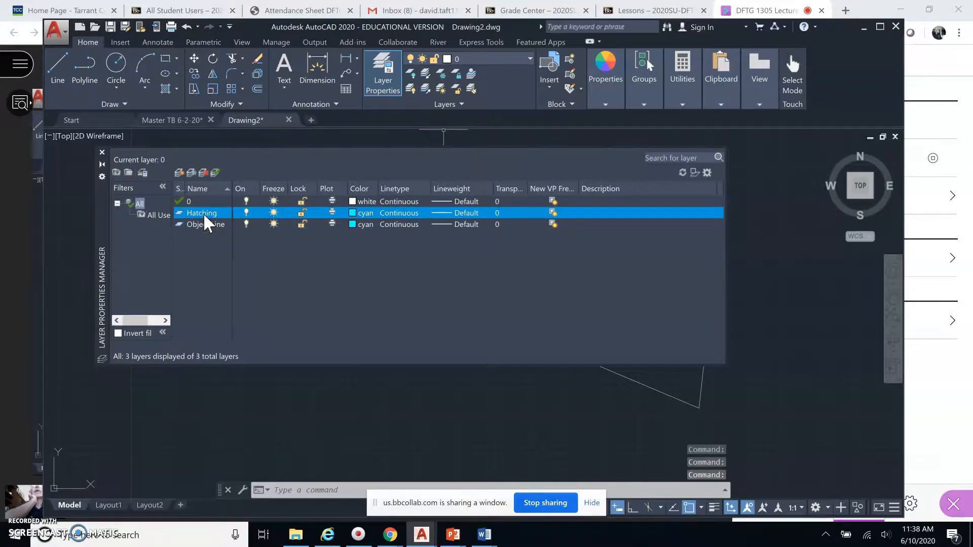
click(204, 224)
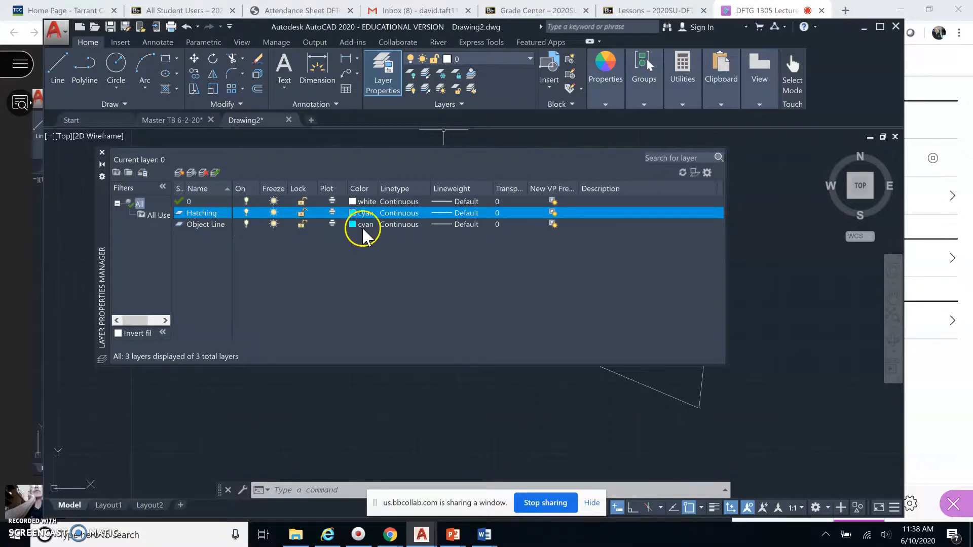
click(209, 224)
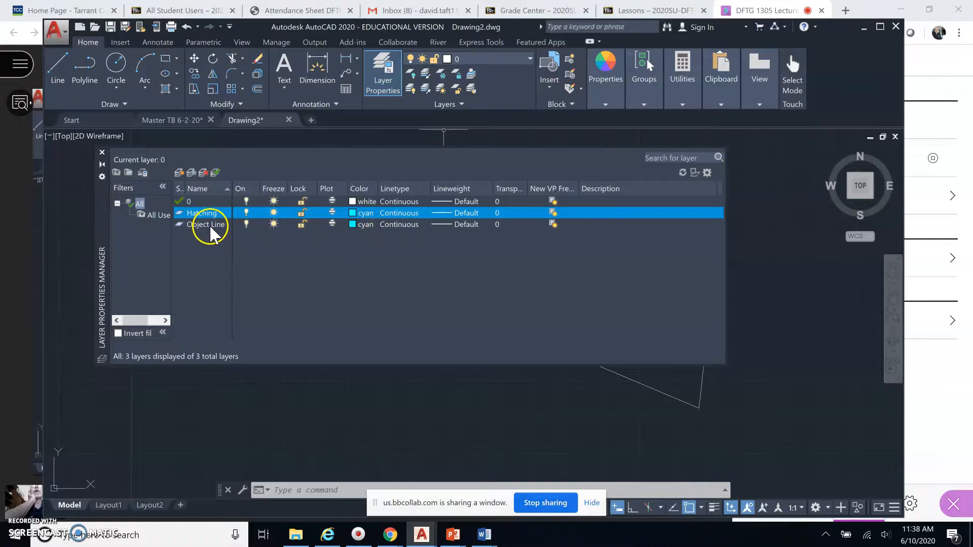
click(353, 224)
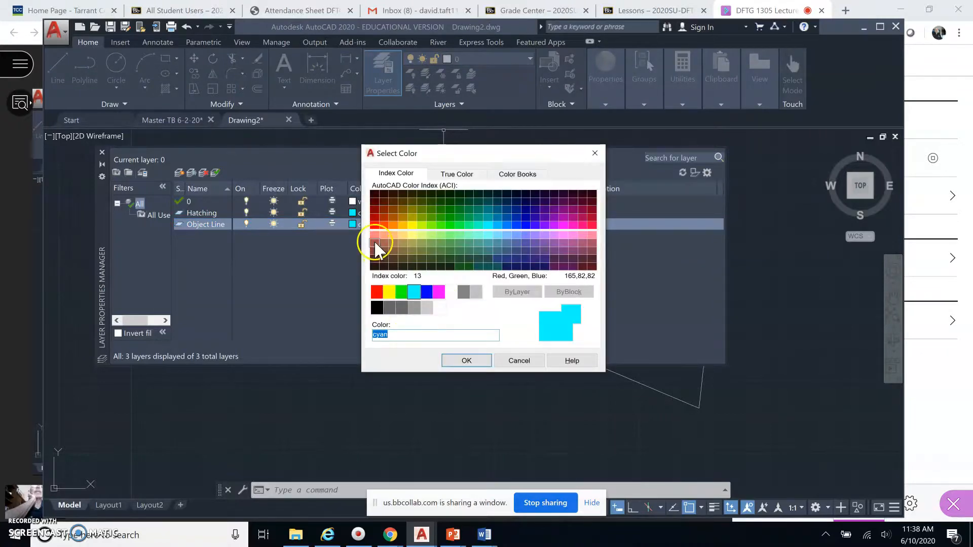
click(376, 293)
click(465, 361)
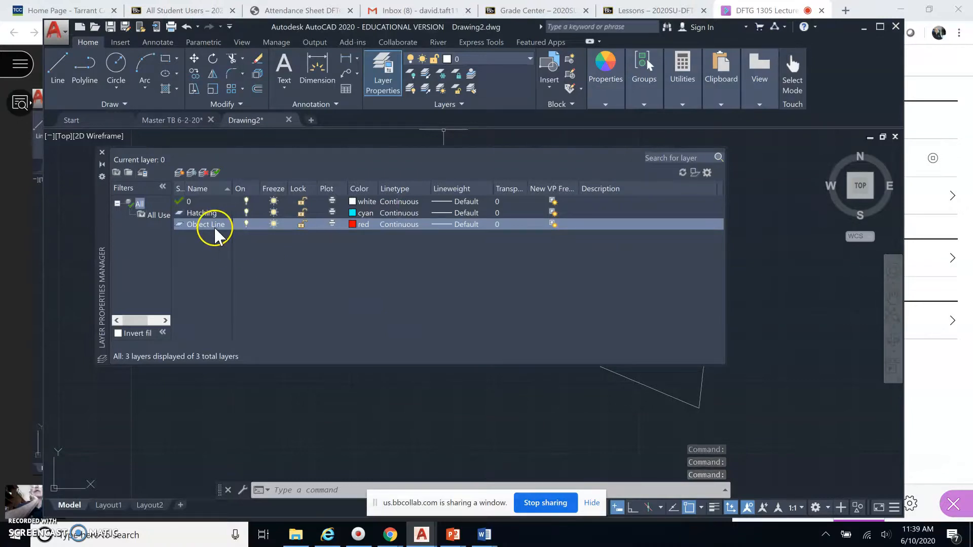
Step: Create a new layer named Circle and set its colour to green
click(178, 172)
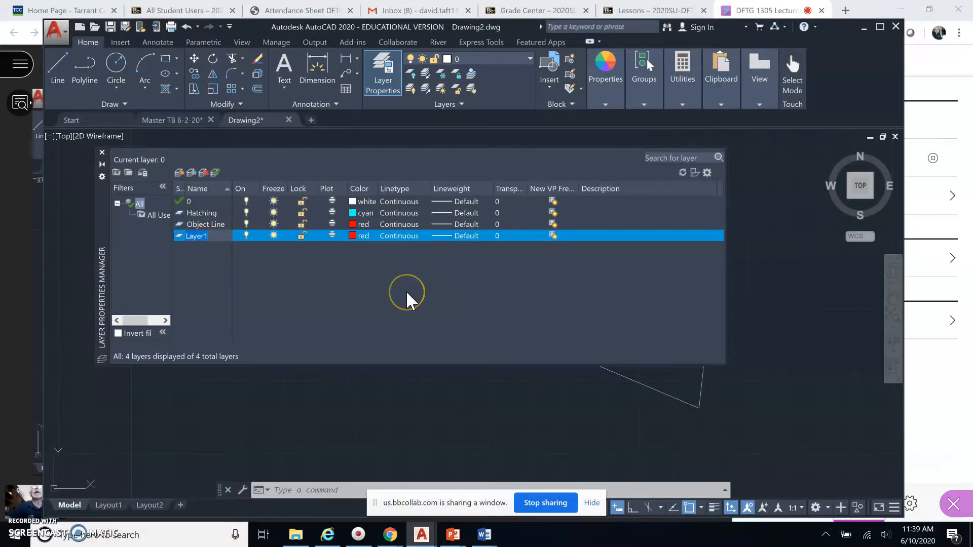
text(C)
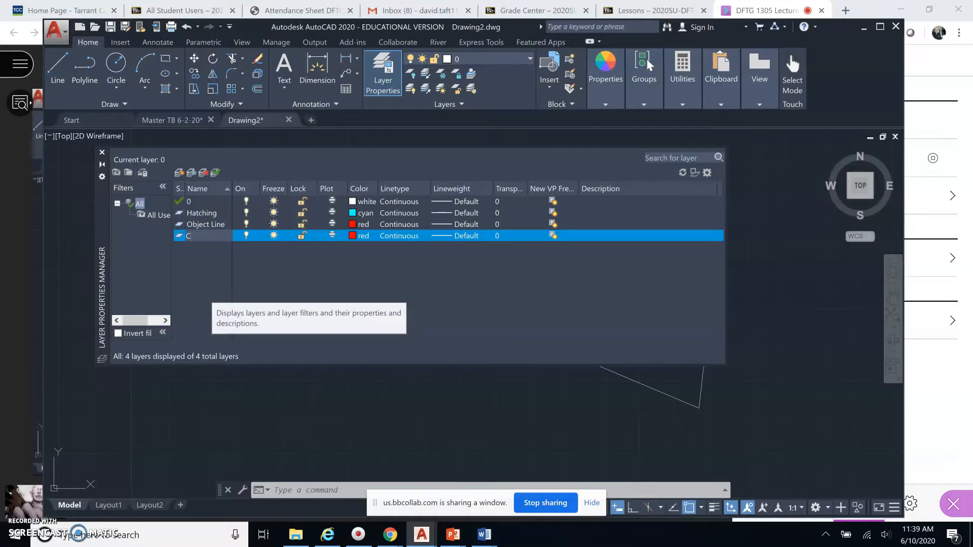
text(ircle)
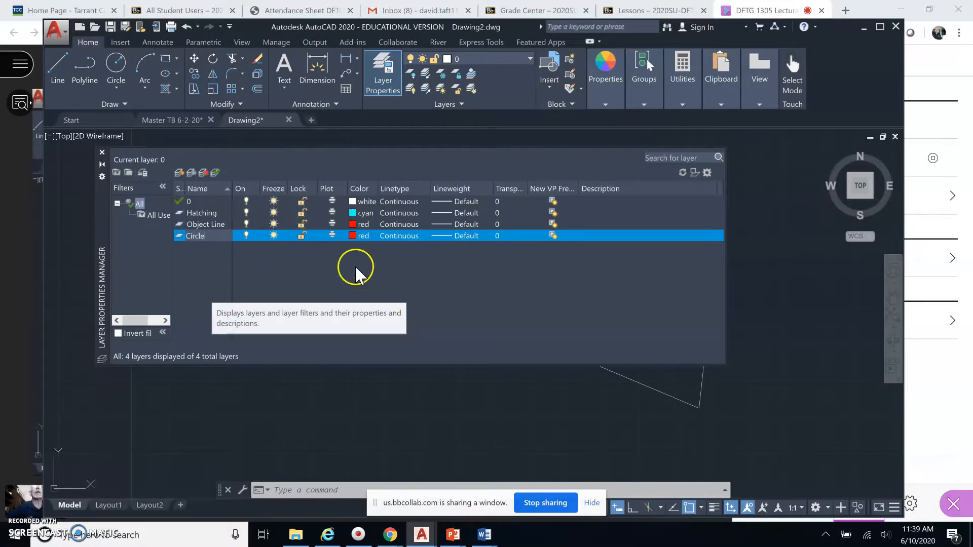
click(353, 236)
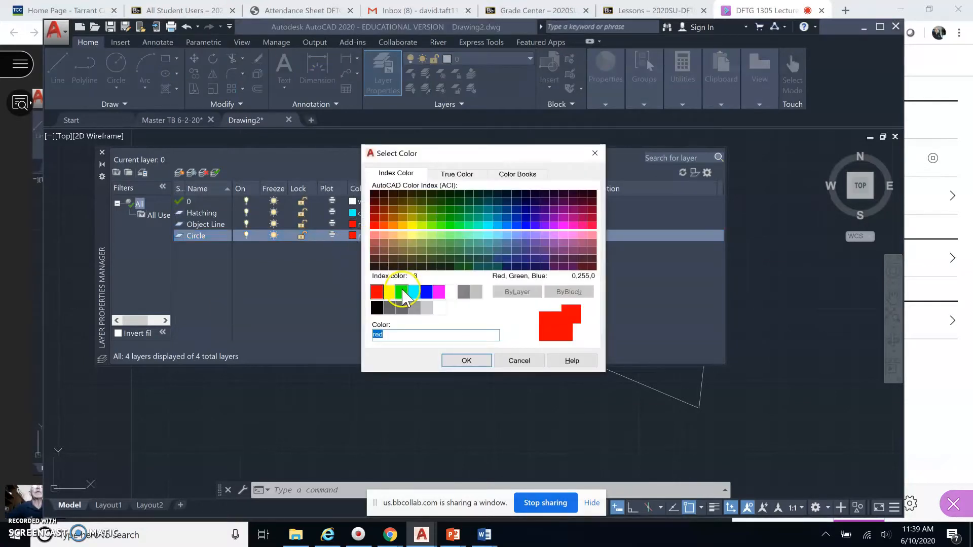
click(402, 293)
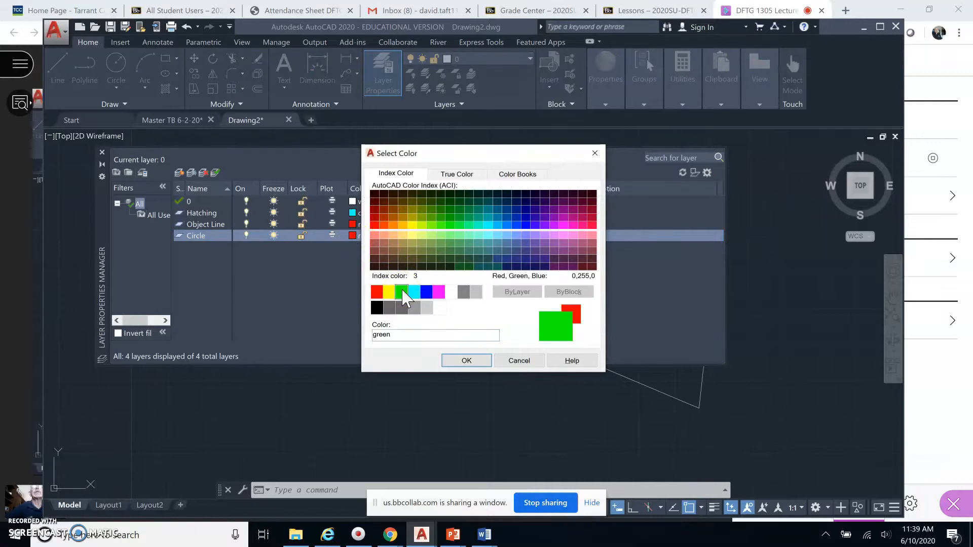
click(460, 361)
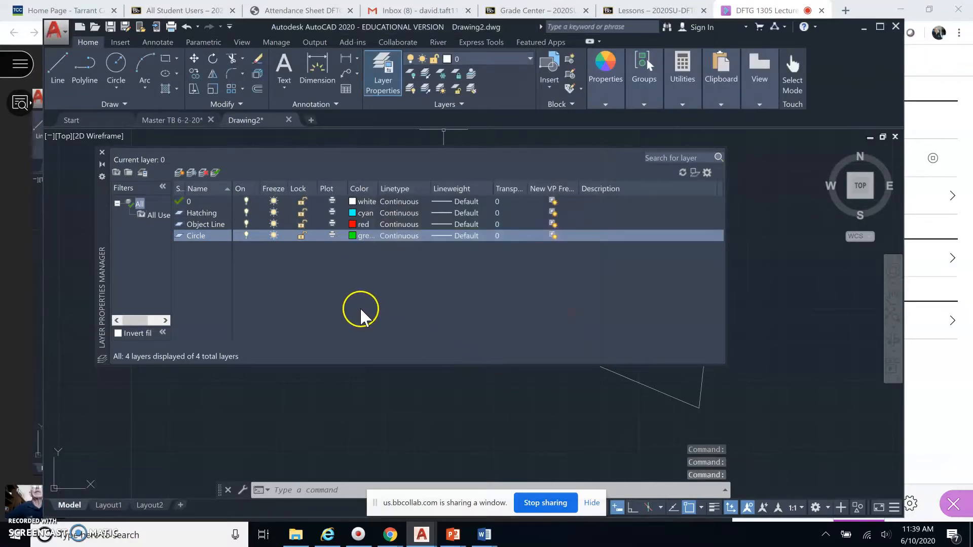
Step: Set the Object Line layer's lineweight to 0.90 mm
click(217, 225)
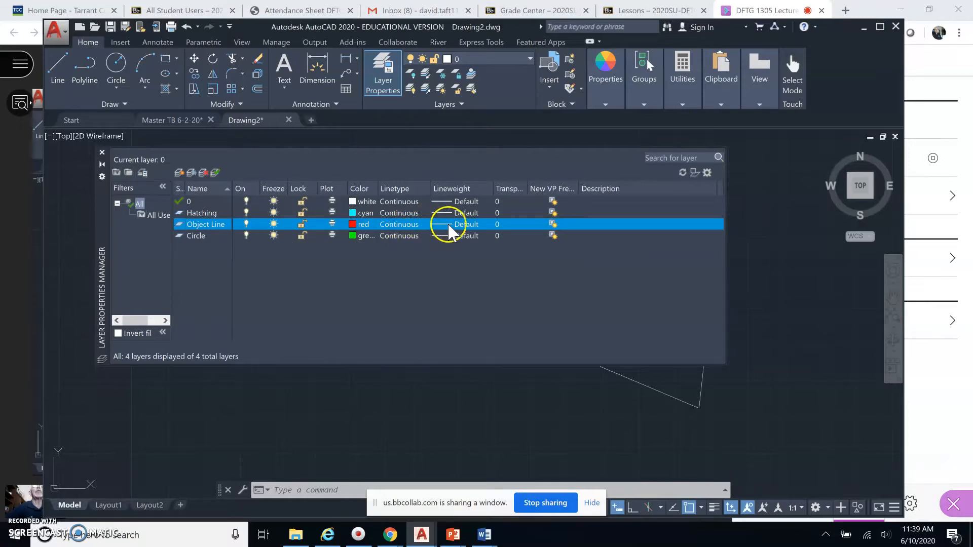
click(466, 224)
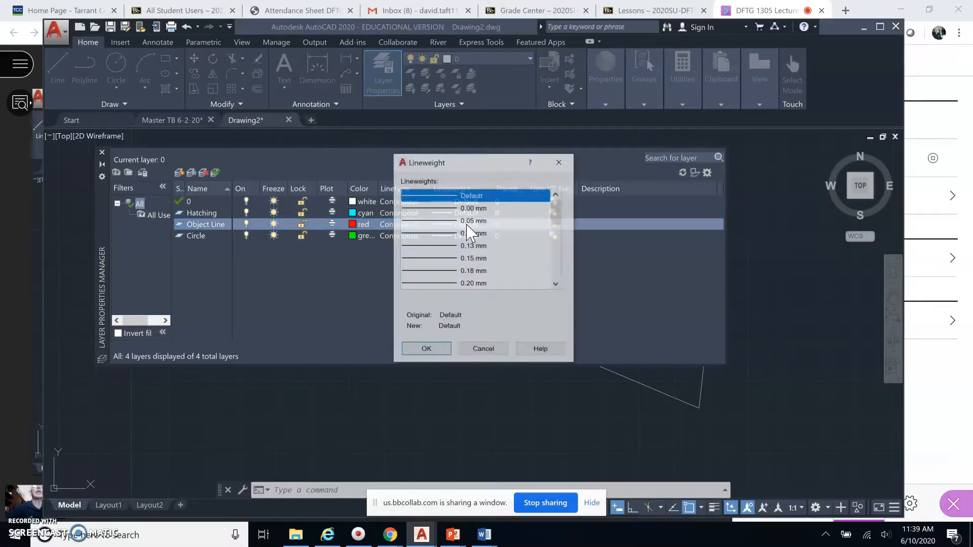
drag(559, 218, 559, 246)
click(442, 283)
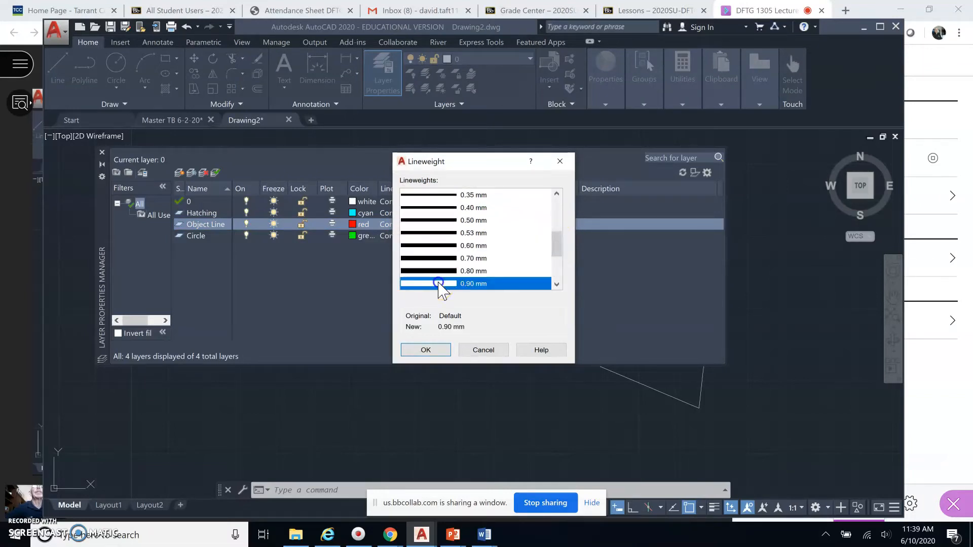
click(430, 349)
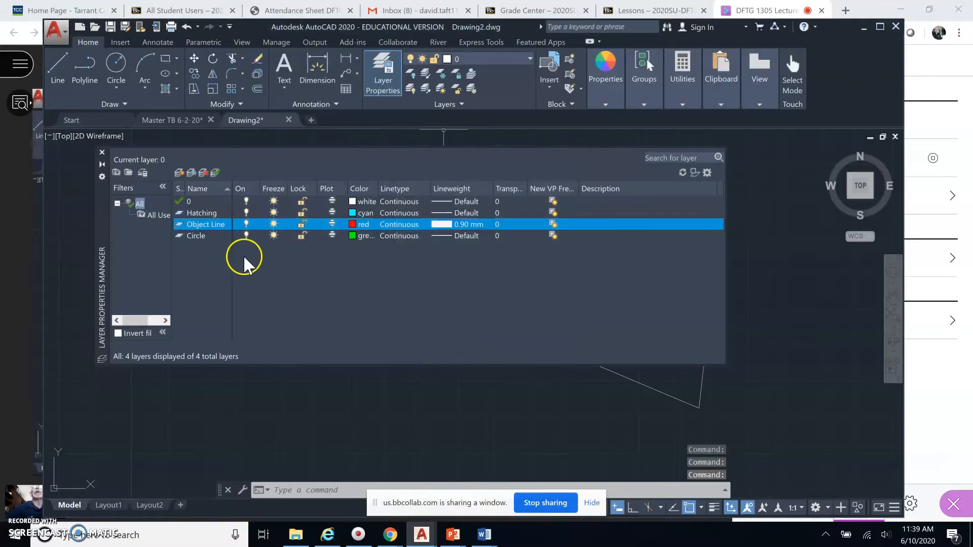
Step: Create a new layer named Text based on the Circle layer and set its colour to magenta
click(202, 235)
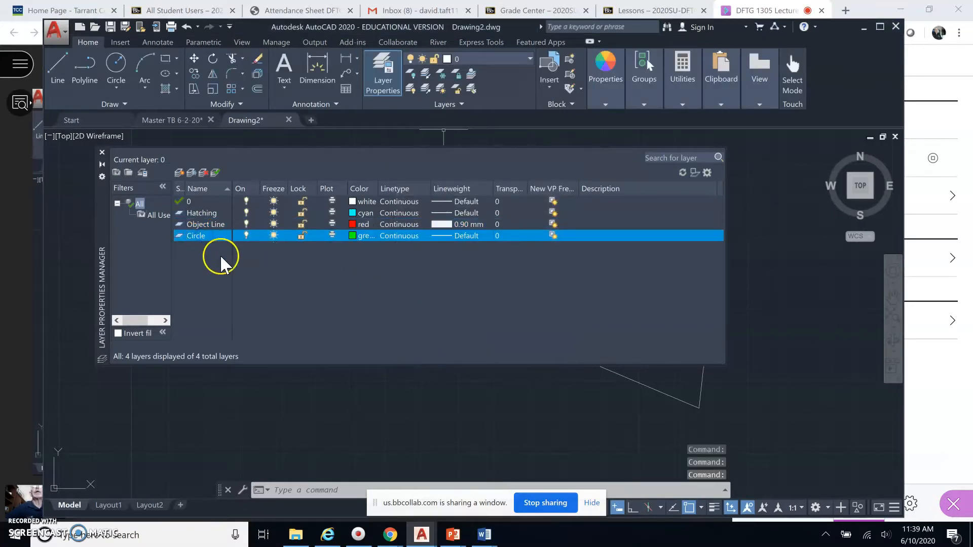
click(178, 173)
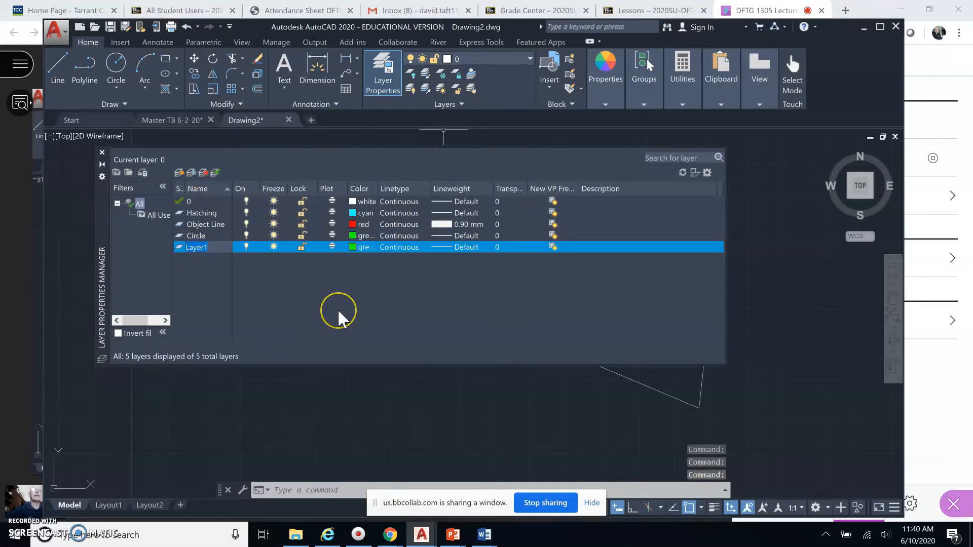
text(Text)
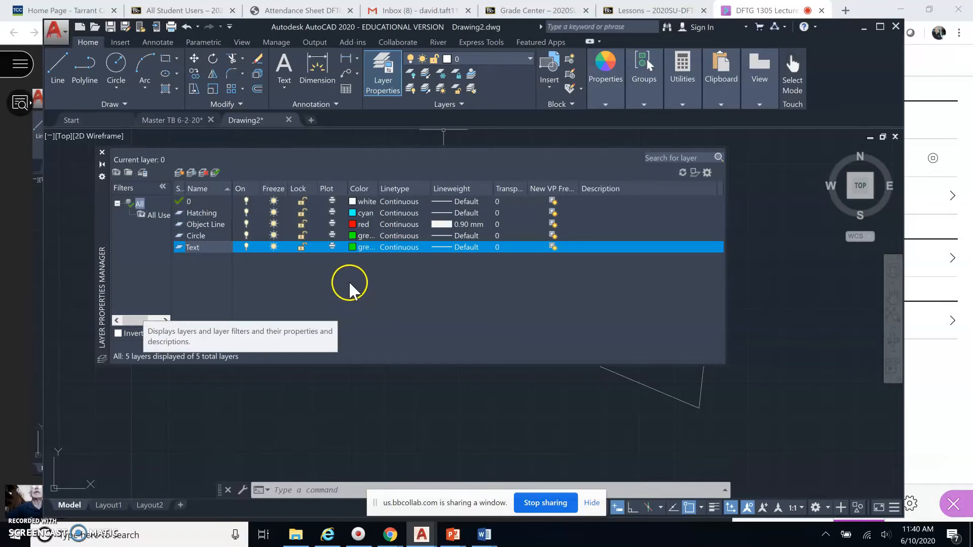
click(352, 246)
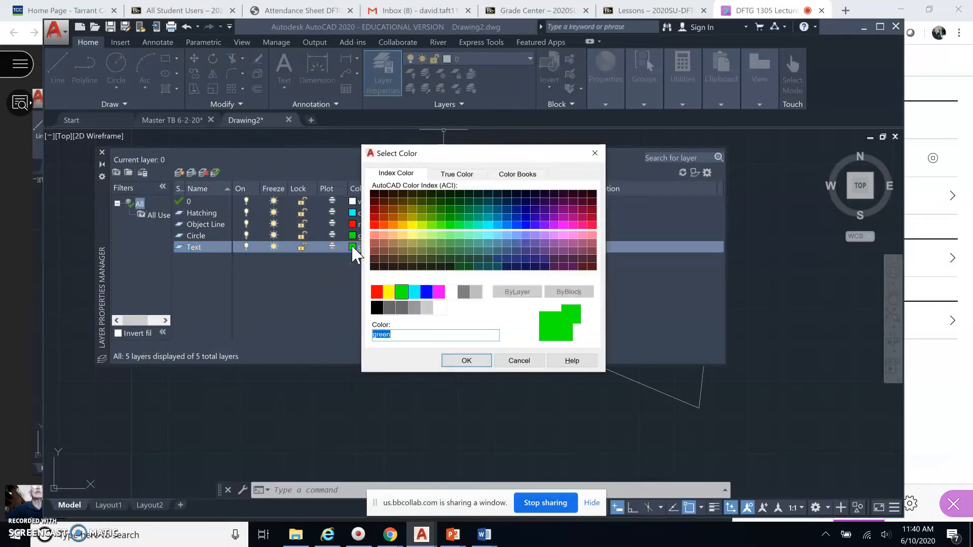
click(439, 292)
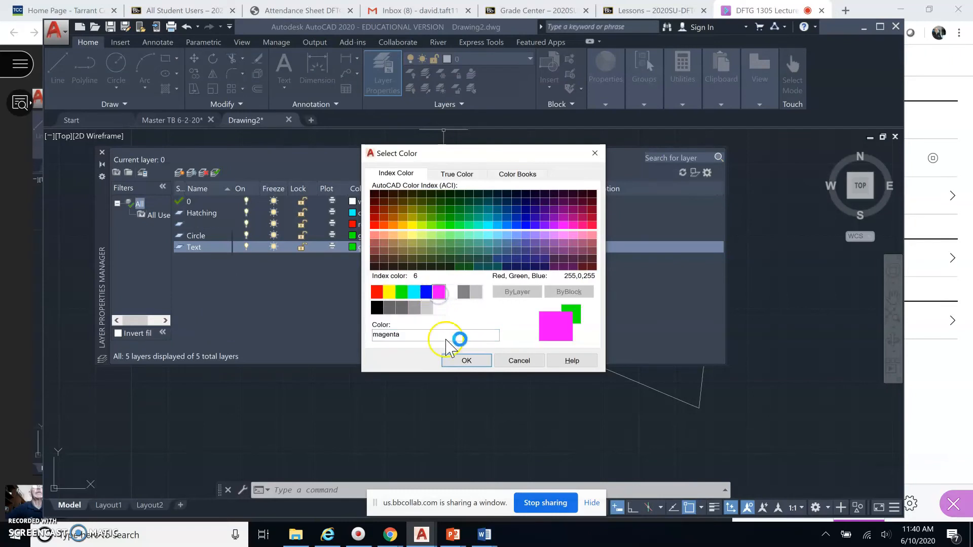
click(463, 362)
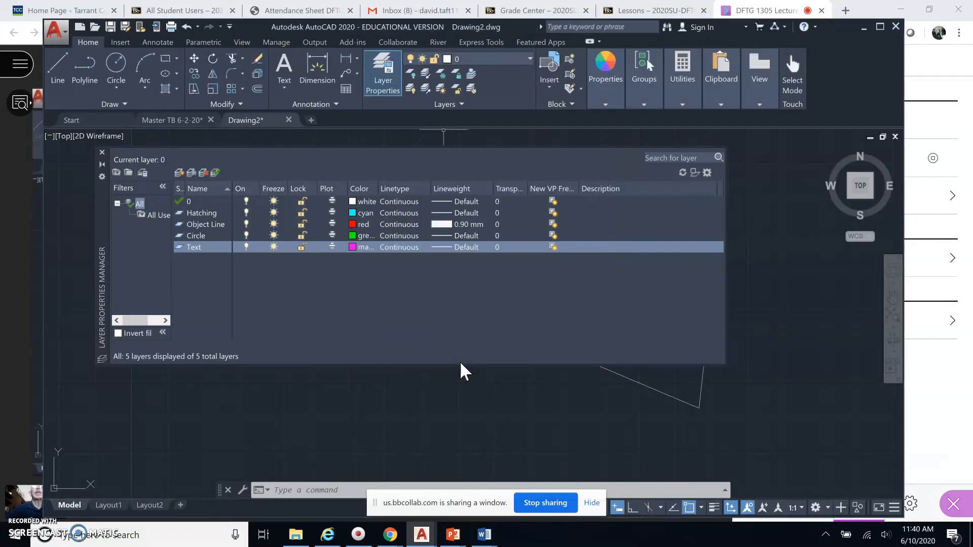